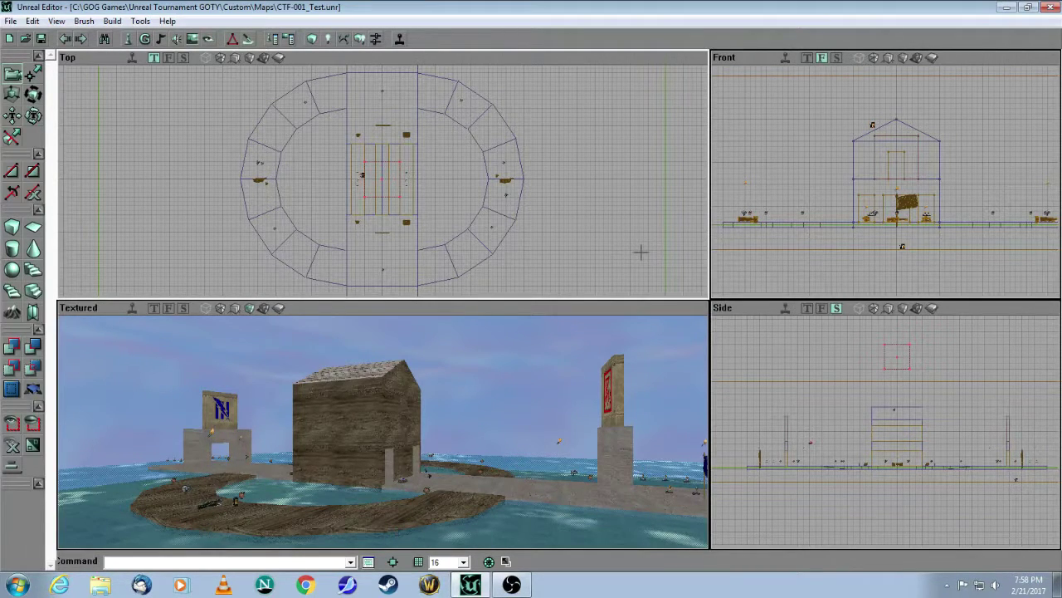
Step: Expand the LevelInfo group in the level properties and bring up the actor class browser for DefaultGameType
{"action": "left_click_drag", "start_coordinate": [561, 378], "coordinate": [541, 379]}
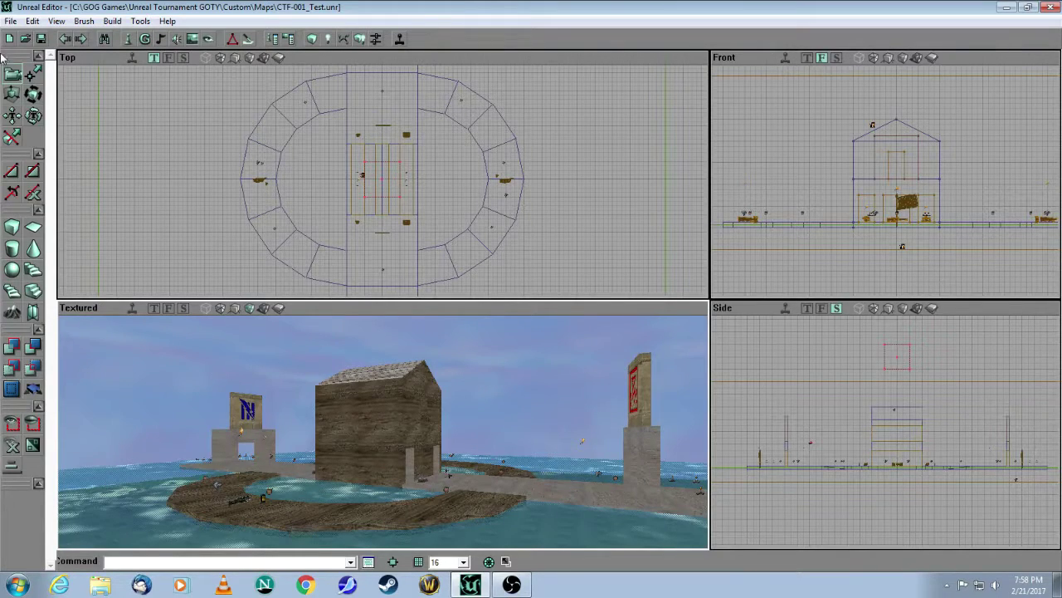
{"action": "left_click", "coordinate": [59, 23]}
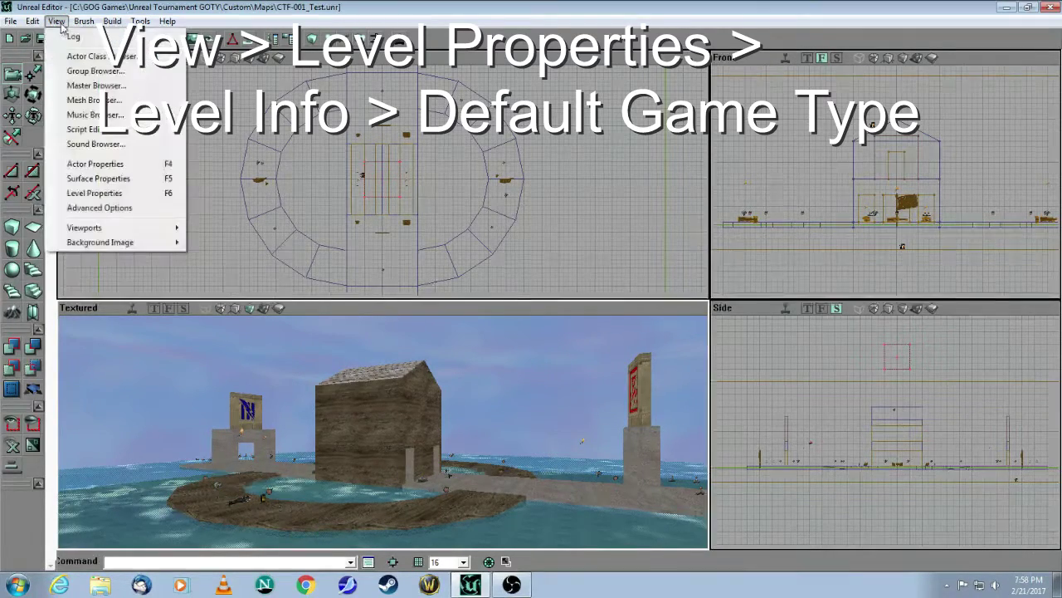
{"action": "left_click", "coordinate": [92, 194]}
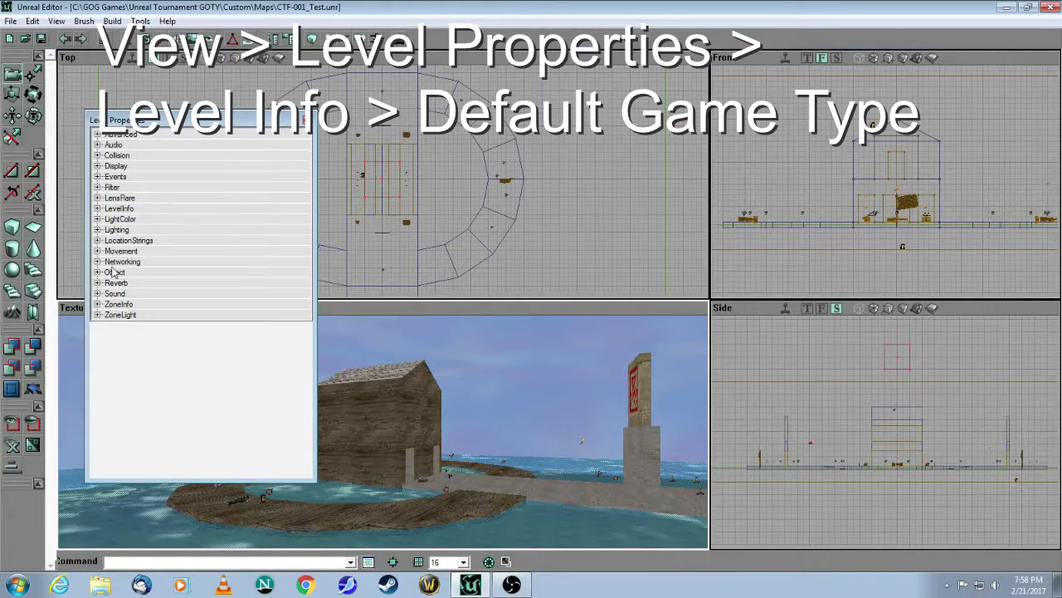
{"action": "left_click", "coordinate": [97, 208]}
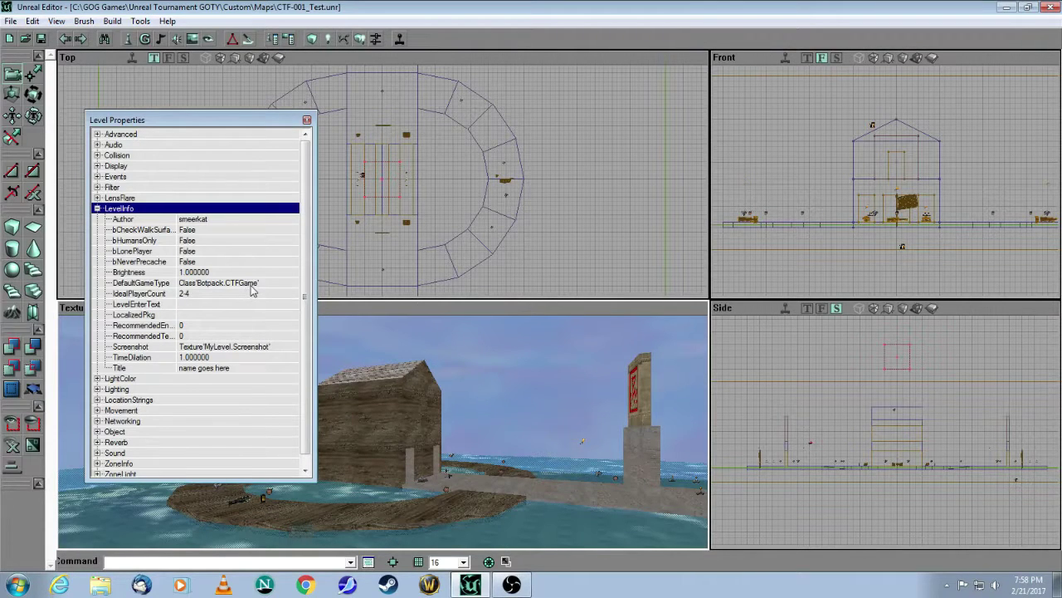
{"action": "left_click", "coordinate": [290, 283]}
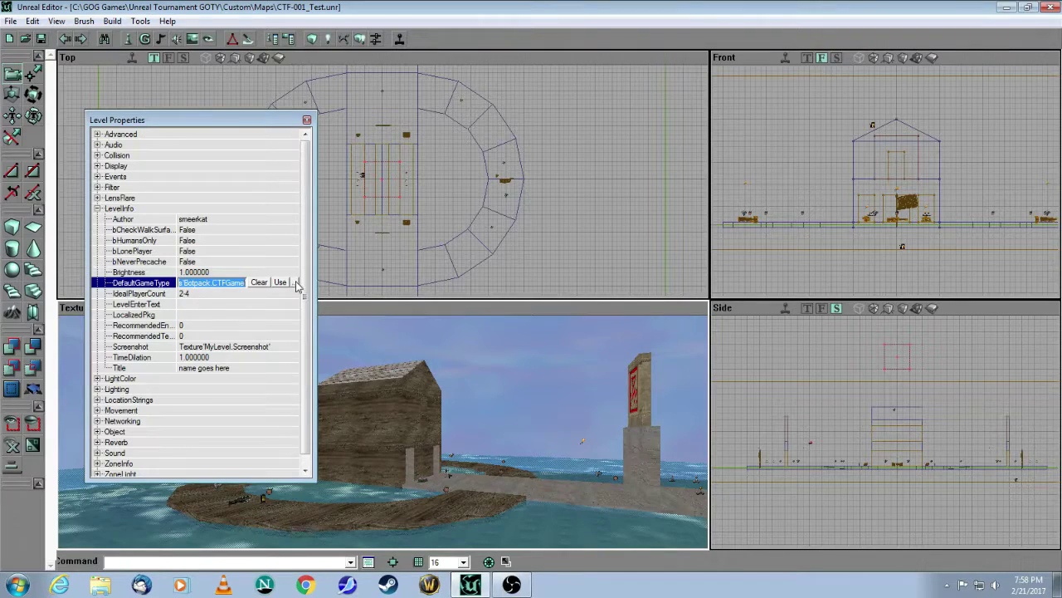
{"action": "left_click", "coordinate": [296, 283]}
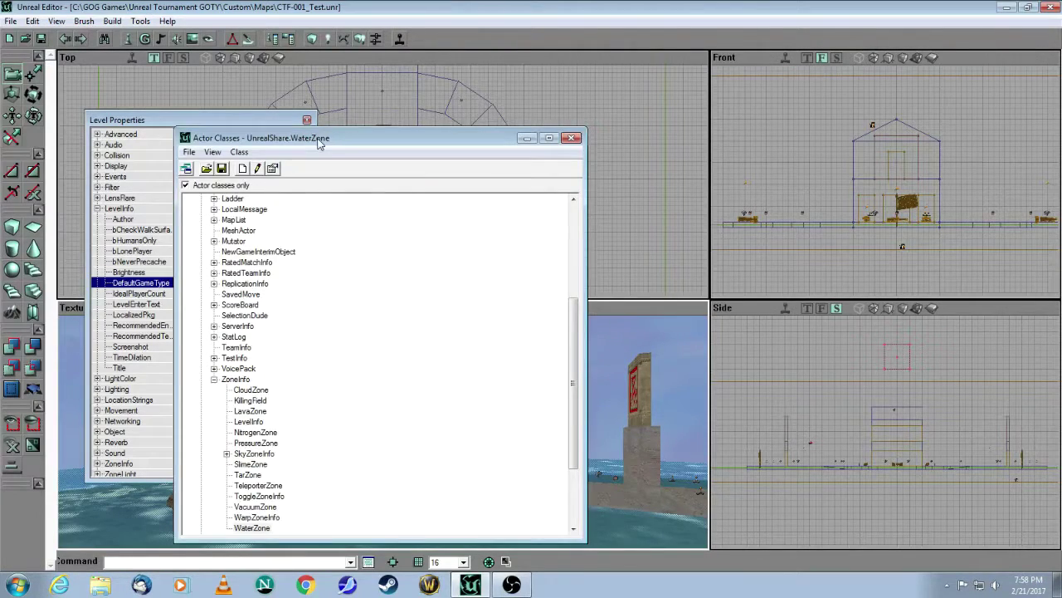
{"action": "left_click_drag", "start_coordinate": [317, 134], "coordinate": [548, 123]}
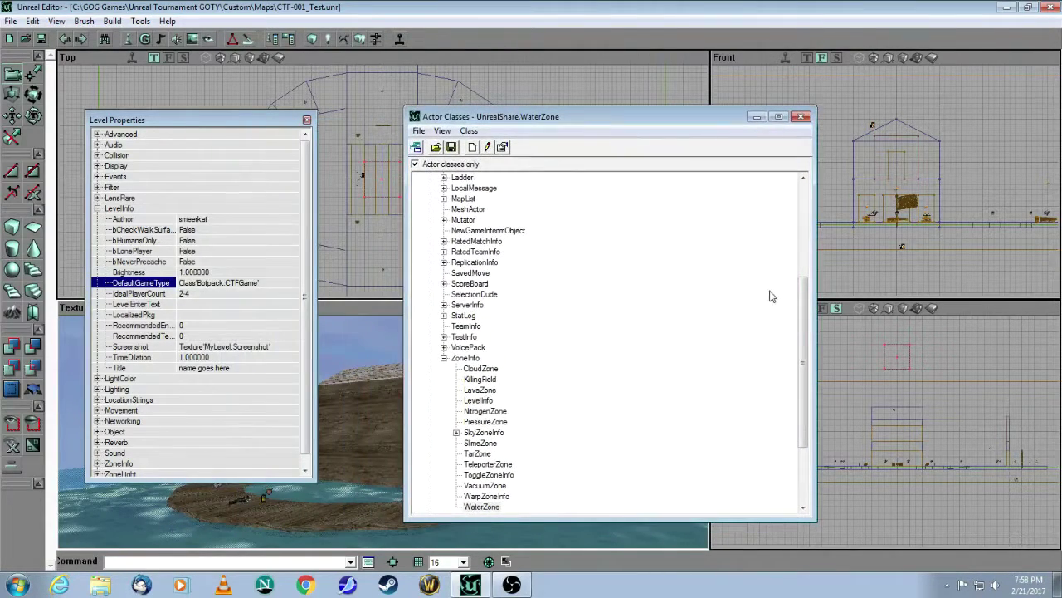
{"action": "left_click_drag", "start_coordinate": [801, 313], "coordinate": [801, 219]}
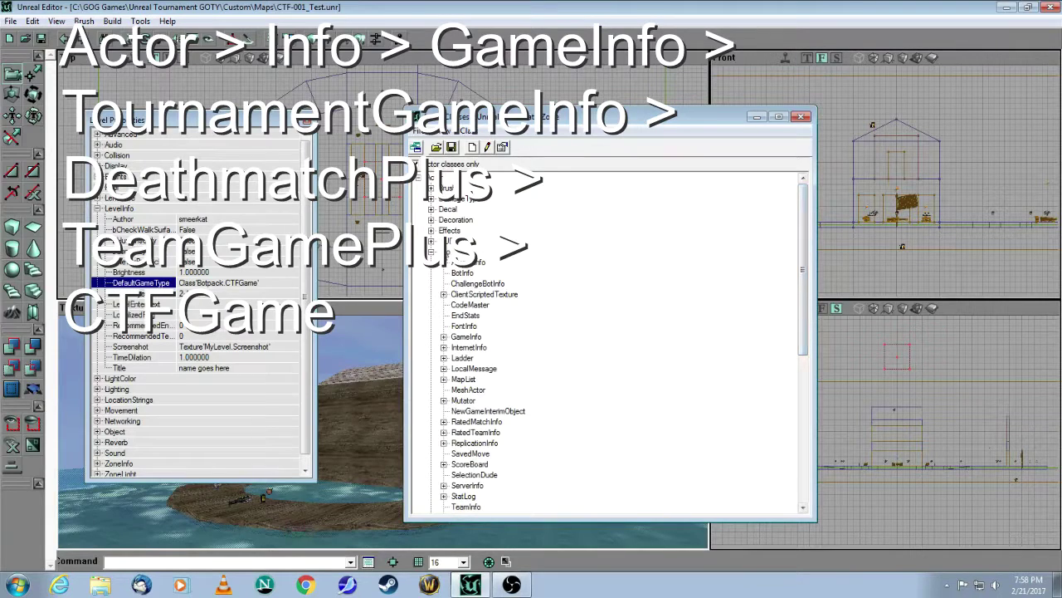
Step: Select the CTFGame class under Info > GameInfo > TournamentGameInfo > DeathMatchPlus > TeamGamePlus
{"action": "left_click", "coordinate": [431, 251]}
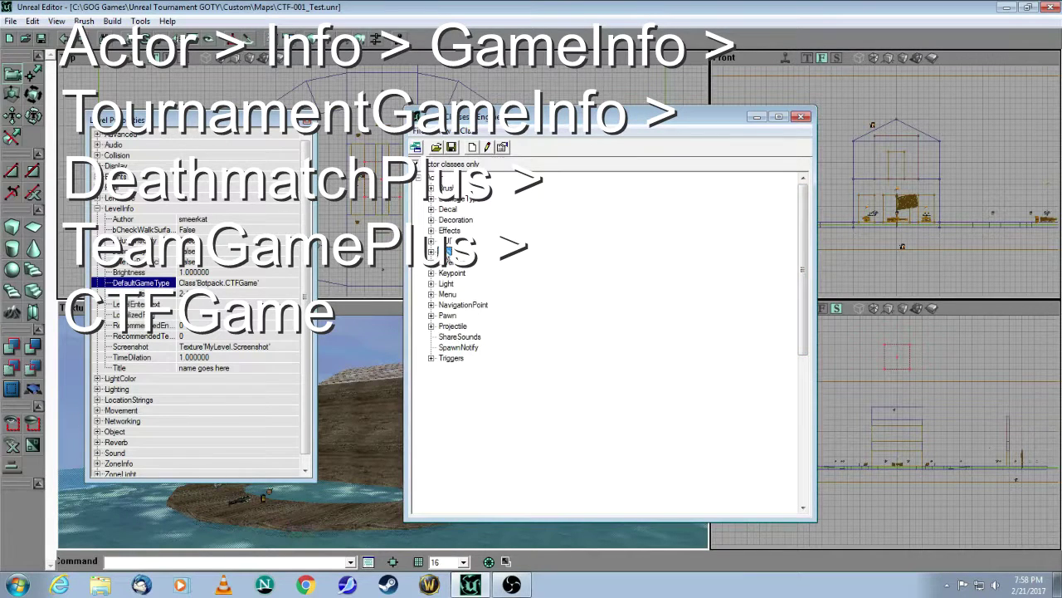
{"action": "left_click", "coordinate": [431, 251]}
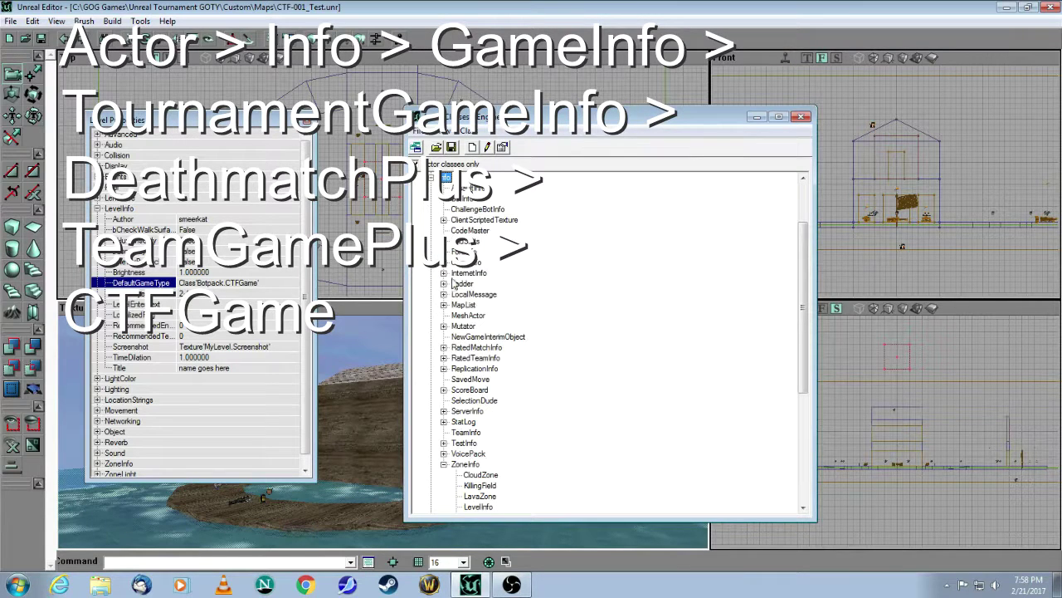
{"action": "left_click", "coordinate": [459, 262]}
{"action": "left_click", "coordinate": [443, 262]}
{"action": "left_click", "coordinate": [498, 273]}
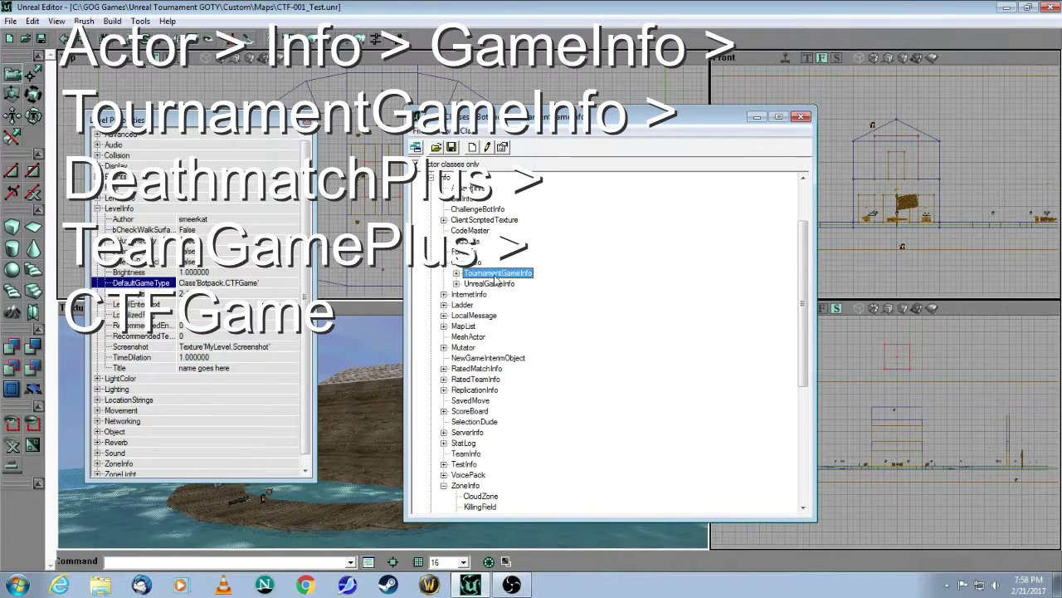
{"action": "left_click", "coordinate": [455, 273]}
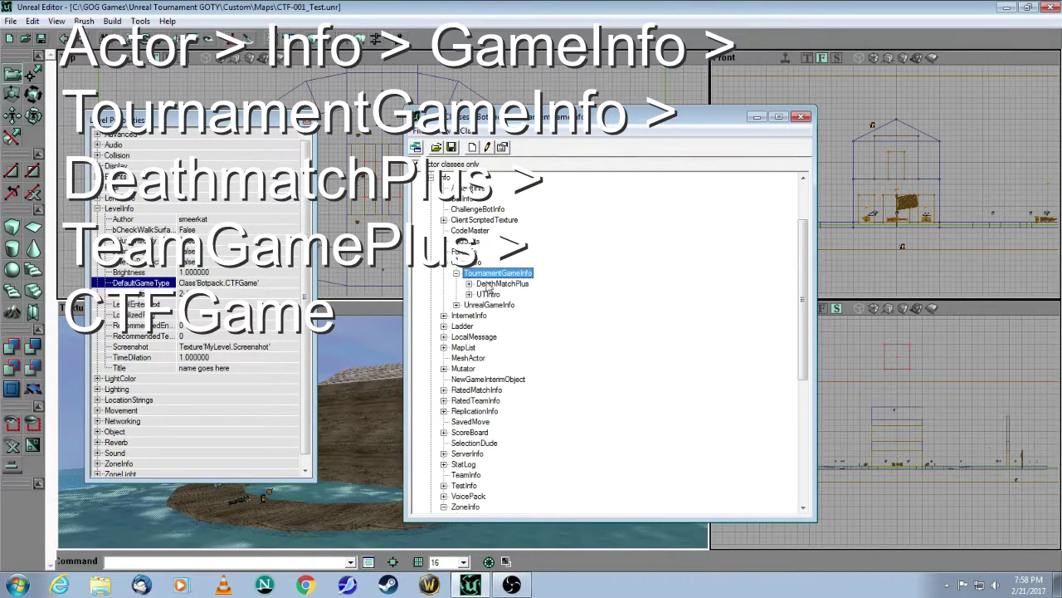
{"action": "left_click", "coordinate": [498, 284]}
{"action": "left_click", "coordinate": [468, 284]}
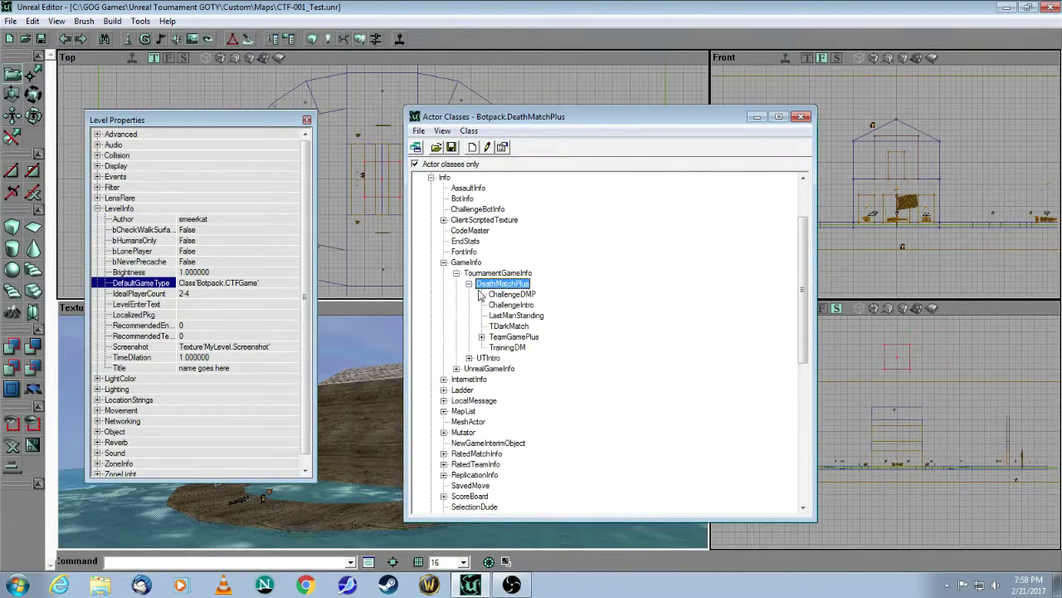
{"action": "left_click", "coordinate": [510, 337]}
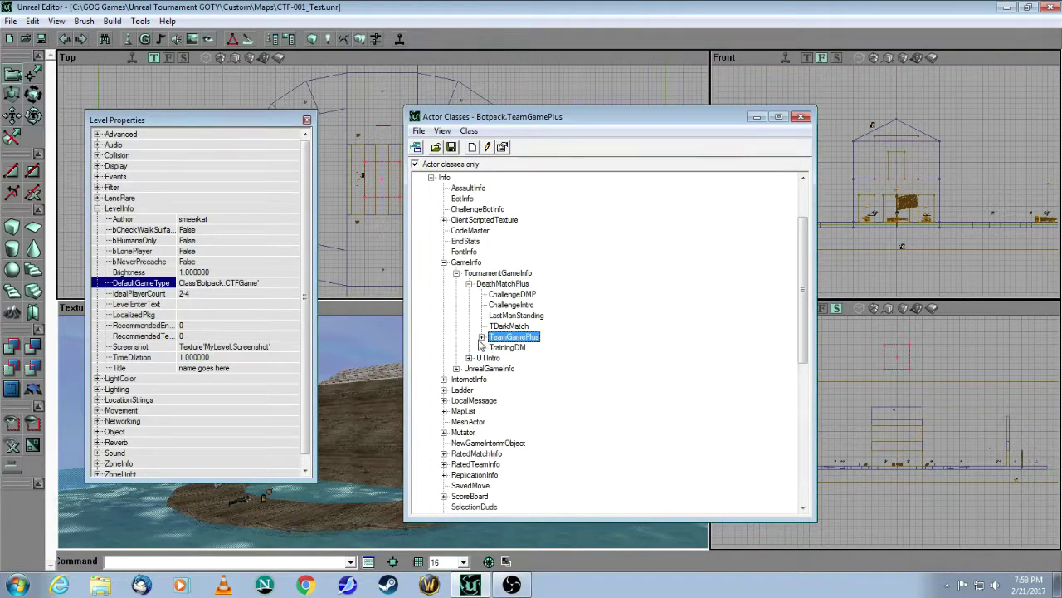
{"action": "left_click", "coordinate": [482, 337]}
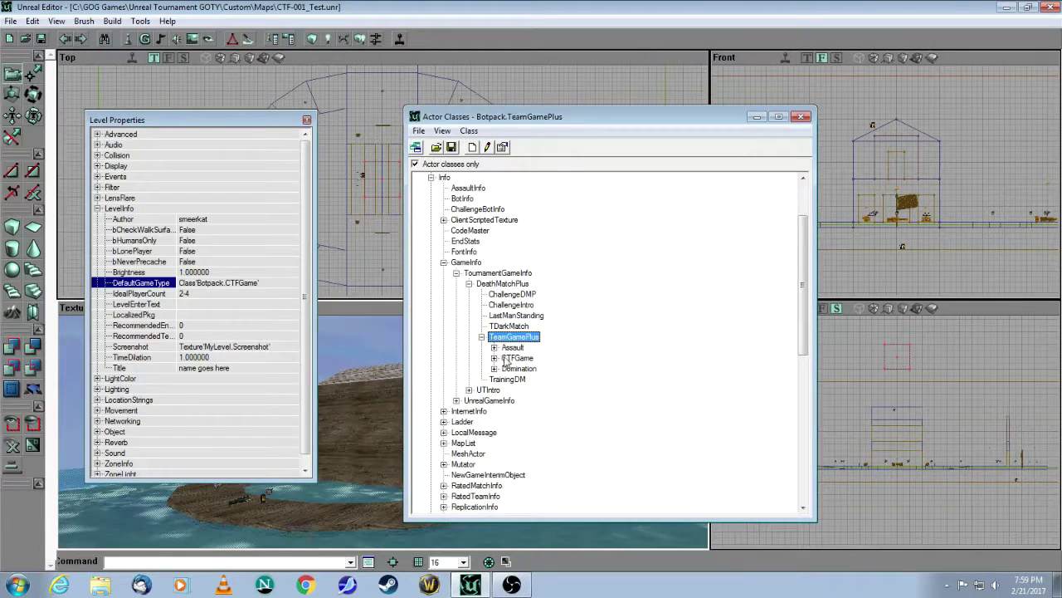
{"action": "left_click", "coordinate": [509, 357]}
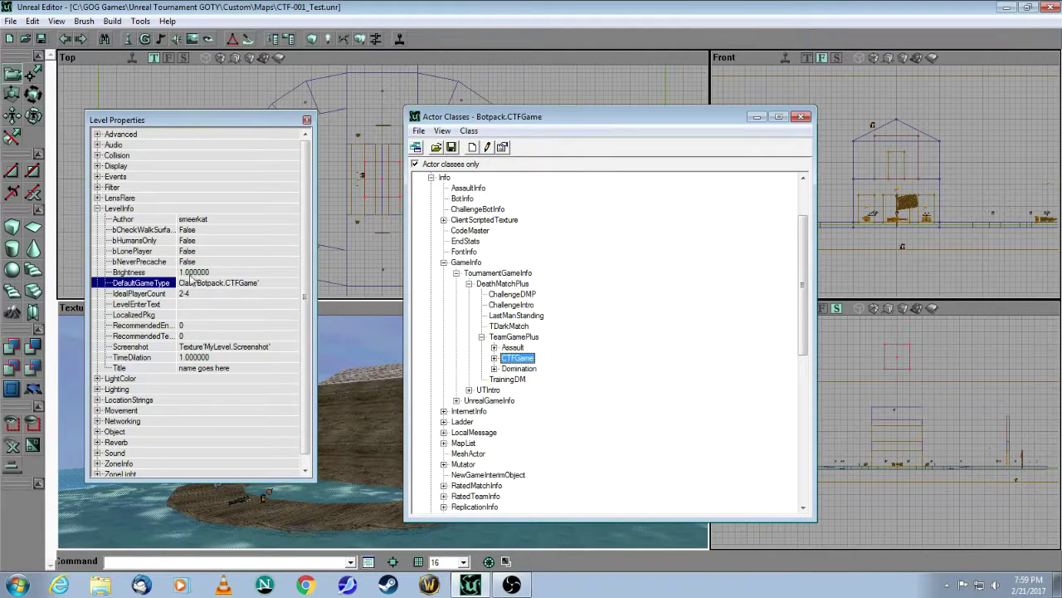
Step: Assign the selected CTFGame class to DefaultGameType, then close the class browser and level properties
{"action": "left_click", "coordinate": [266, 282]}
{"action": "left_click", "coordinate": [280, 283]}
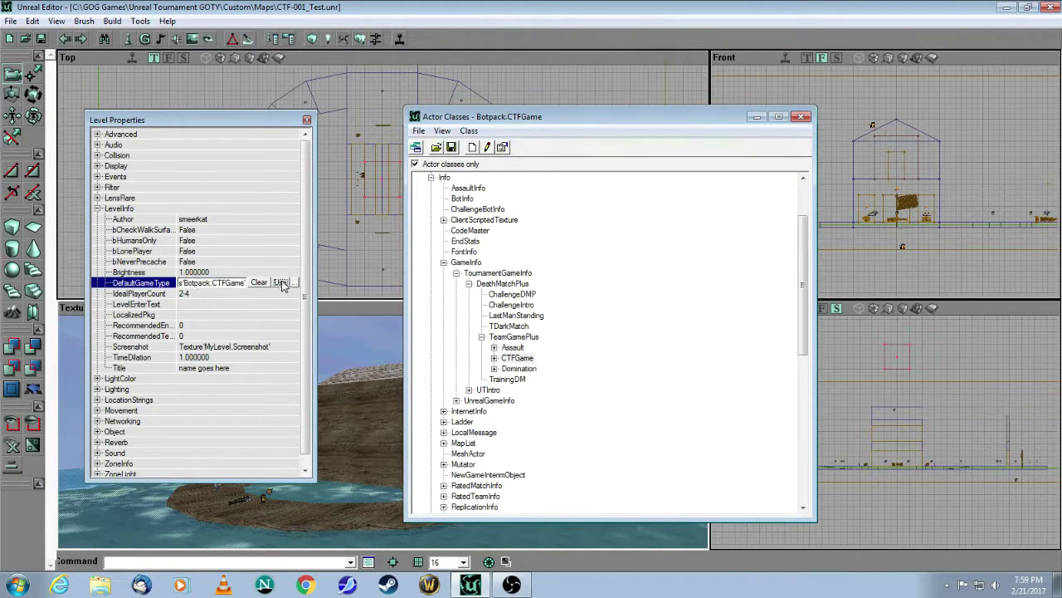
{"action": "left_click", "coordinate": [254, 240]}
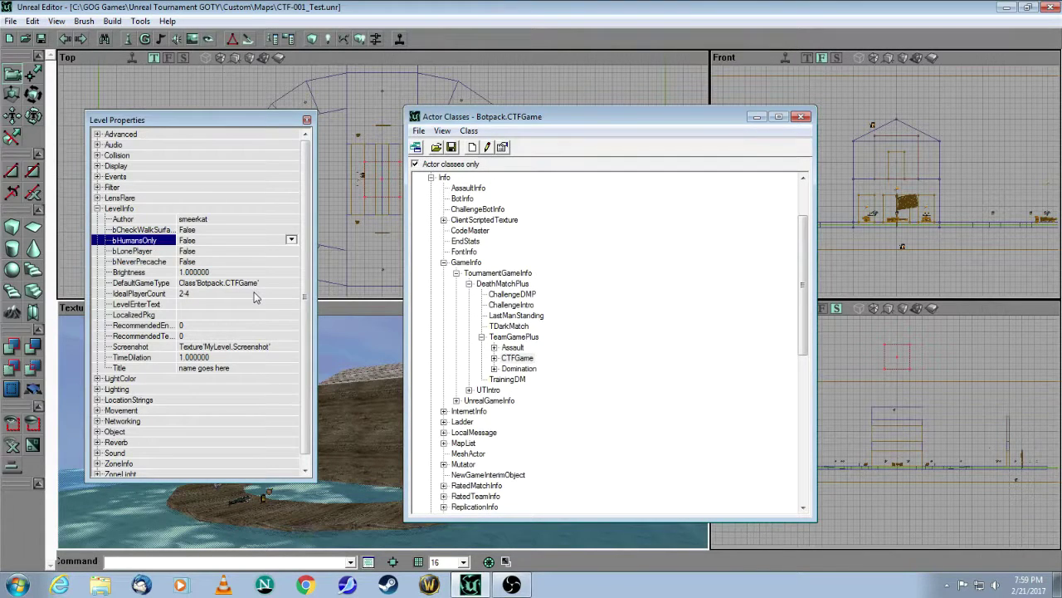
{"action": "left_click", "coordinate": [801, 117]}
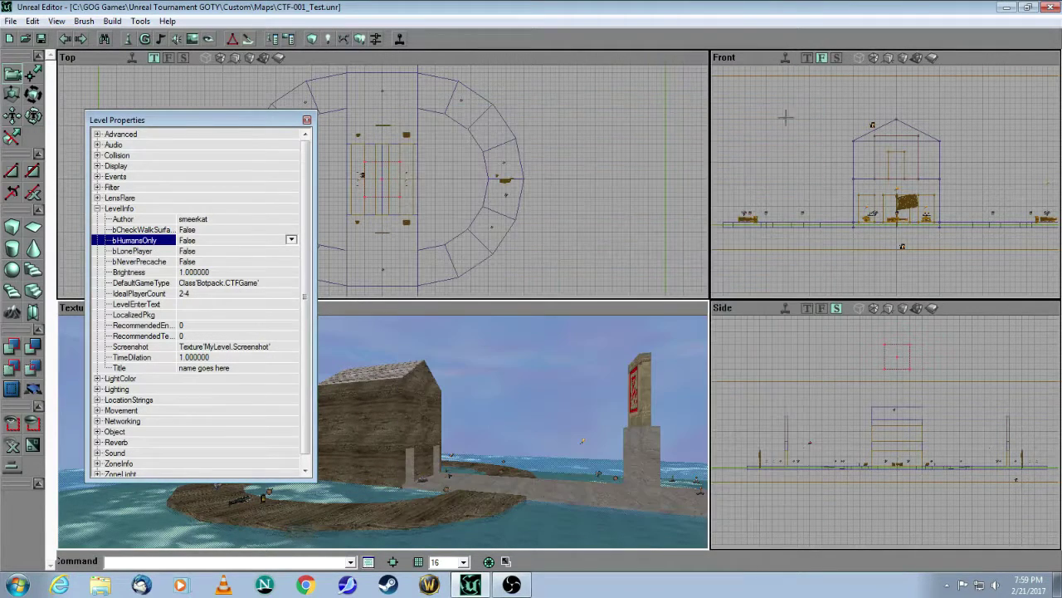
{"action": "left_click", "coordinate": [306, 121]}
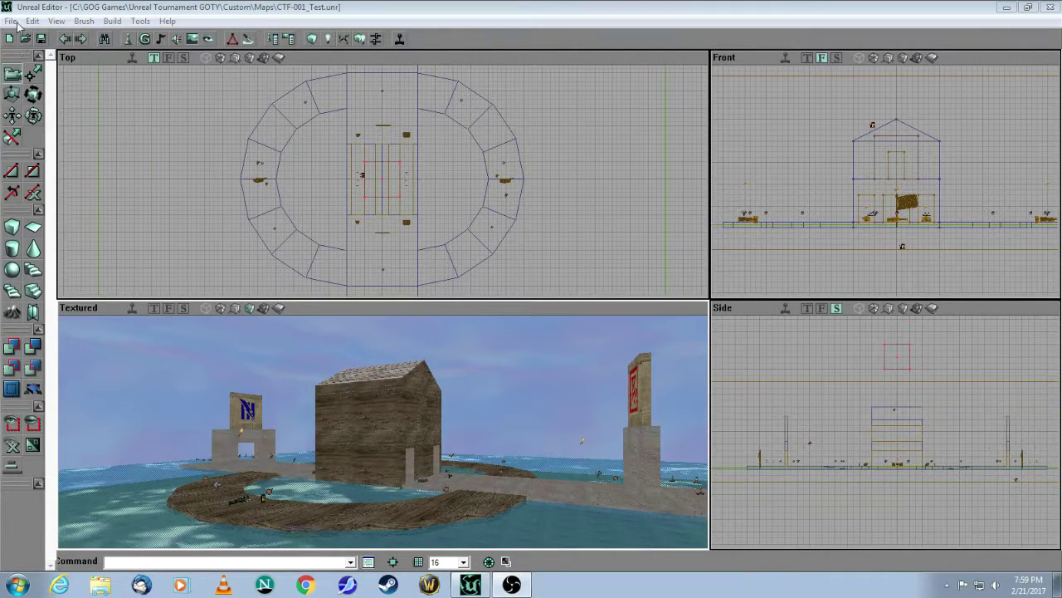
Step: Save the map under the CTF-prefixed file name CTF-001_Test.unr in the Maps folder
{"action": "left_click", "coordinate": [10, 21]}
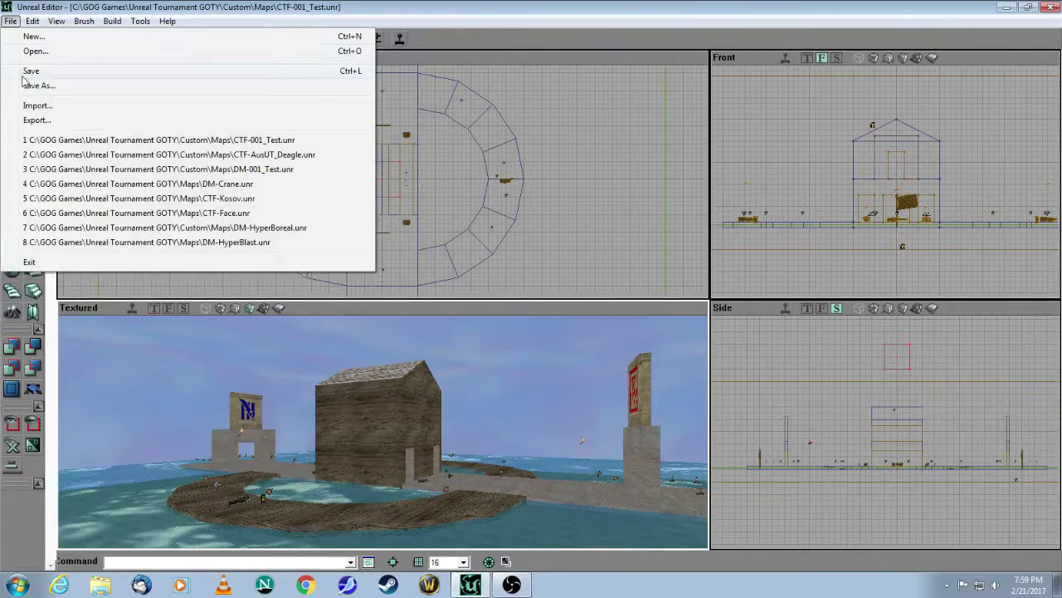
{"action": "left_click", "coordinate": [37, 86]}
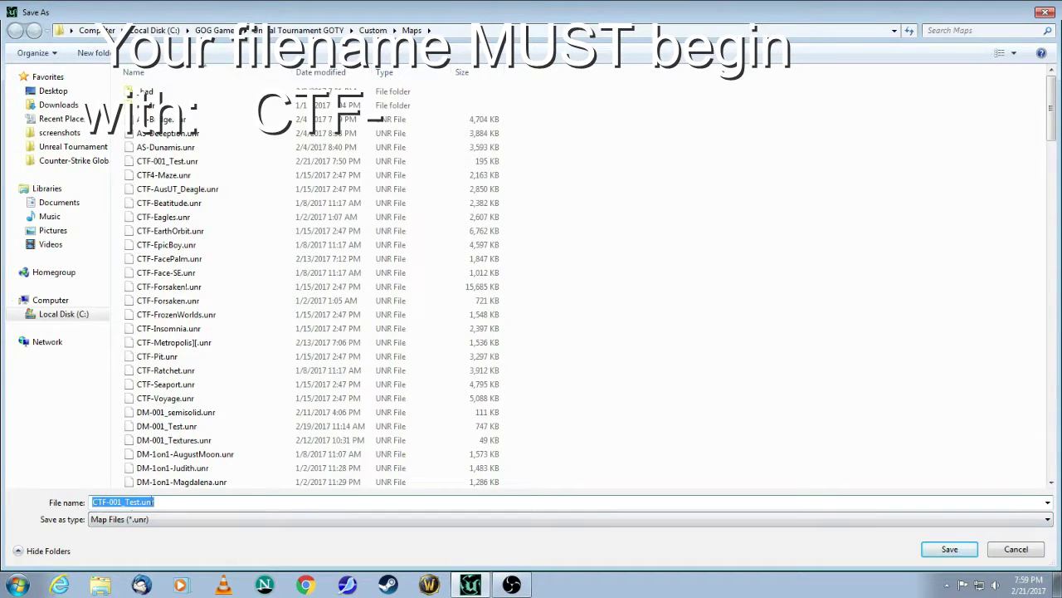
{"action": "left_click", "coordinate": [163, 501]}
{"action": "key", "text": "Home"}
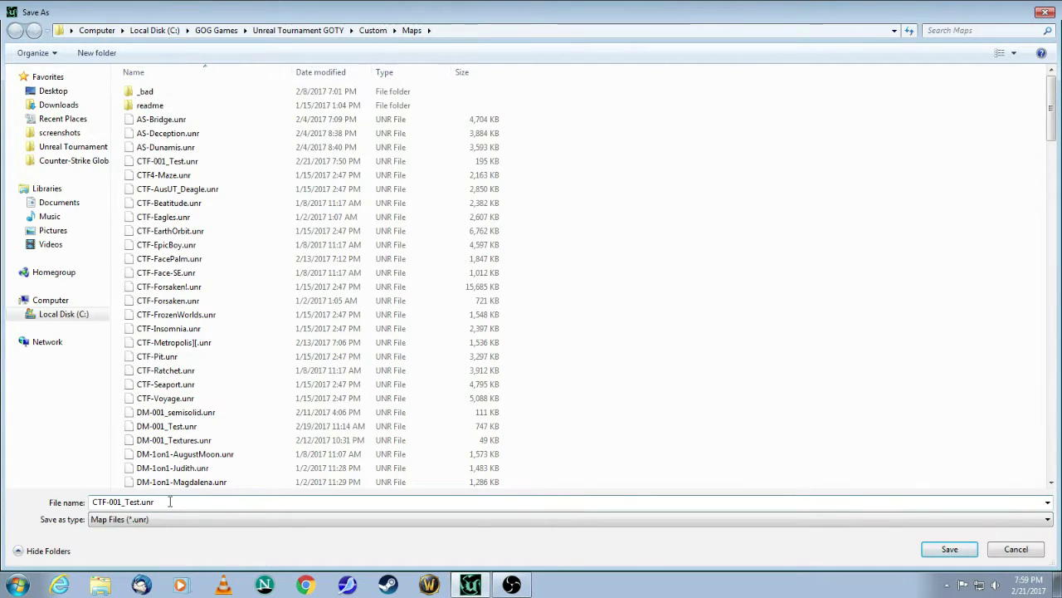
{"action": "key", "text": "Right"}
{"action": "key", "text": "Right"}
{"action": "key", "text": "Right"}
{"action": "left_click", "coordinate": [954, 550]}
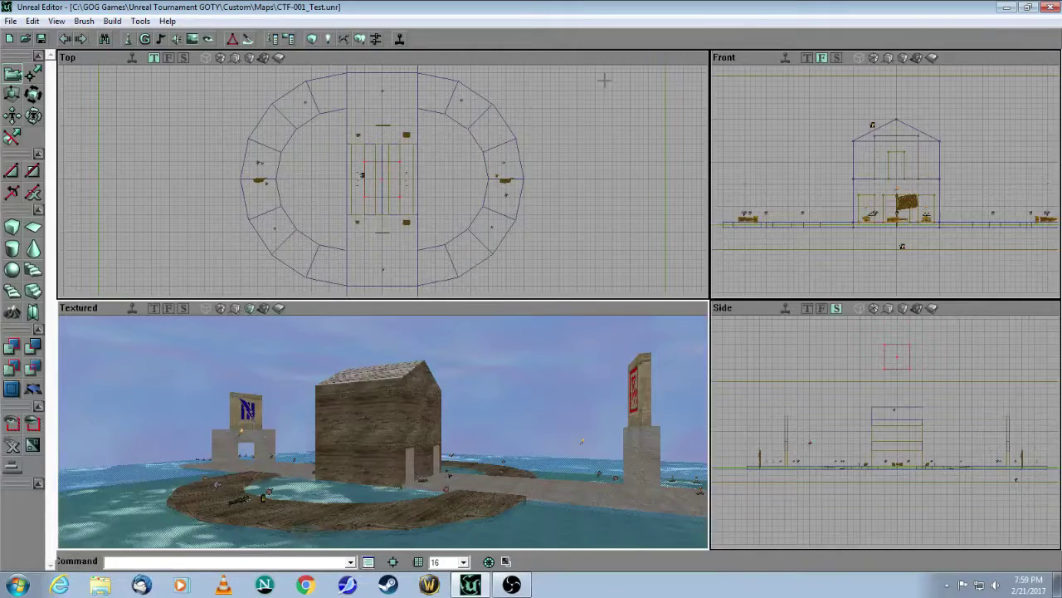
Step: Choose the FlagBase class under NavigationPoint in the actor class browser and minimize the browser
{"action": "left_click_drag", "start_coordinate": [435, 424], "coordinate": [403, 380]}
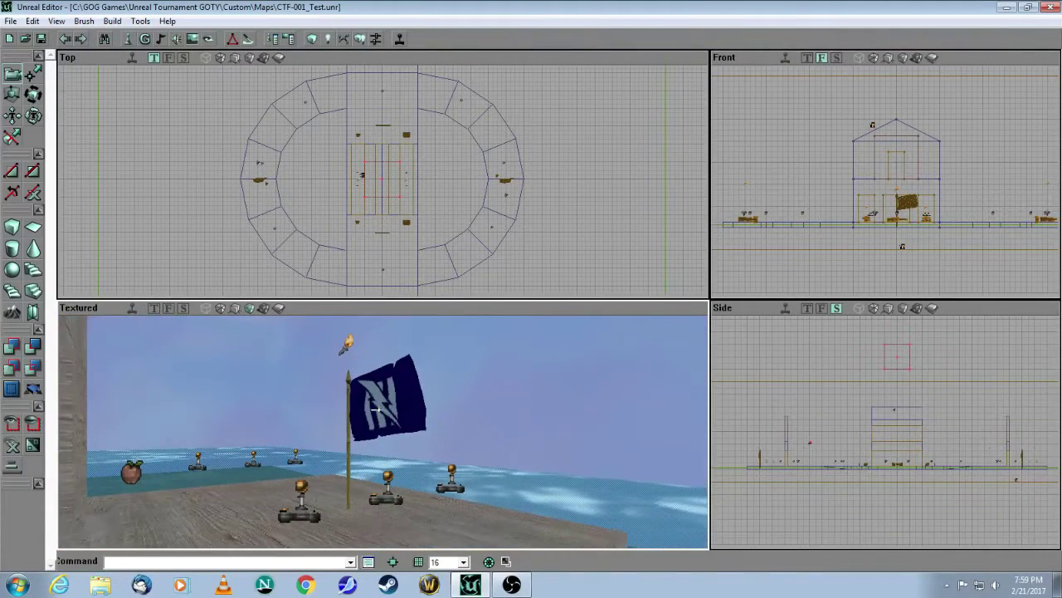
{"action": "left_click_drag", "start_coordinate": [396, 439], "coordinate": [406, 412]}
{"action": "left_click_drag", "start_coordinate": [319, 431], "coordinate": [330, 474]}
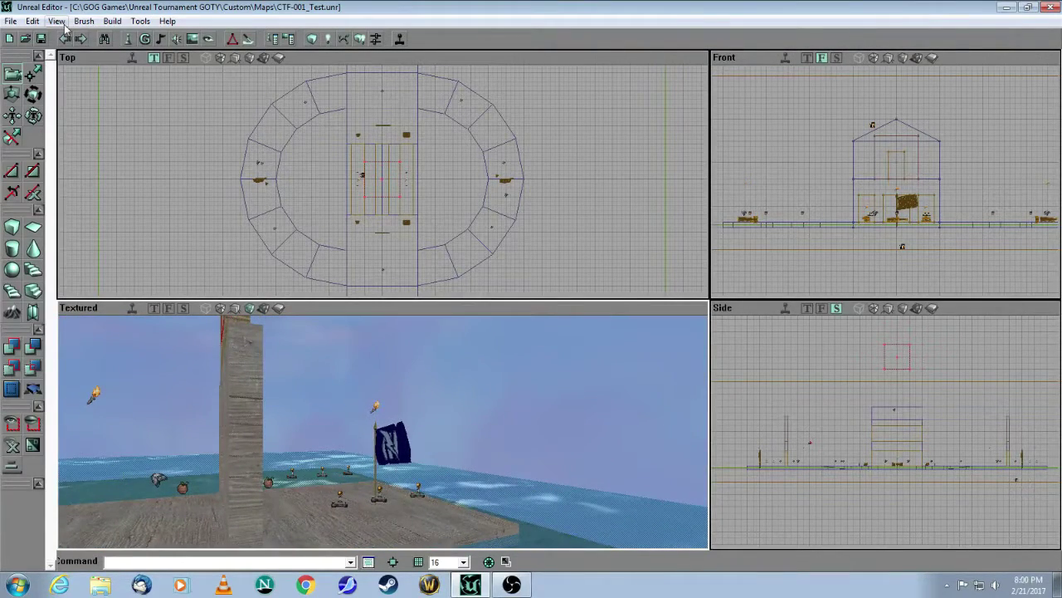
{"action": "left_click", "coordinate": [131, 39]}
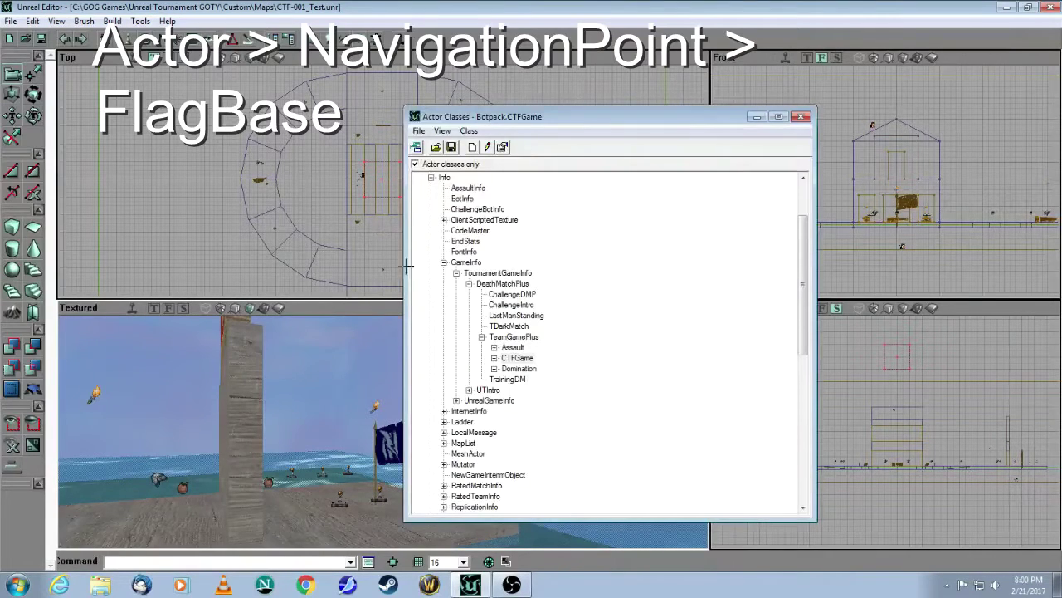
{"action": "scroll", "coordinate": [795, 240], "scroll_direction": "up", "scroll_amount": 3}
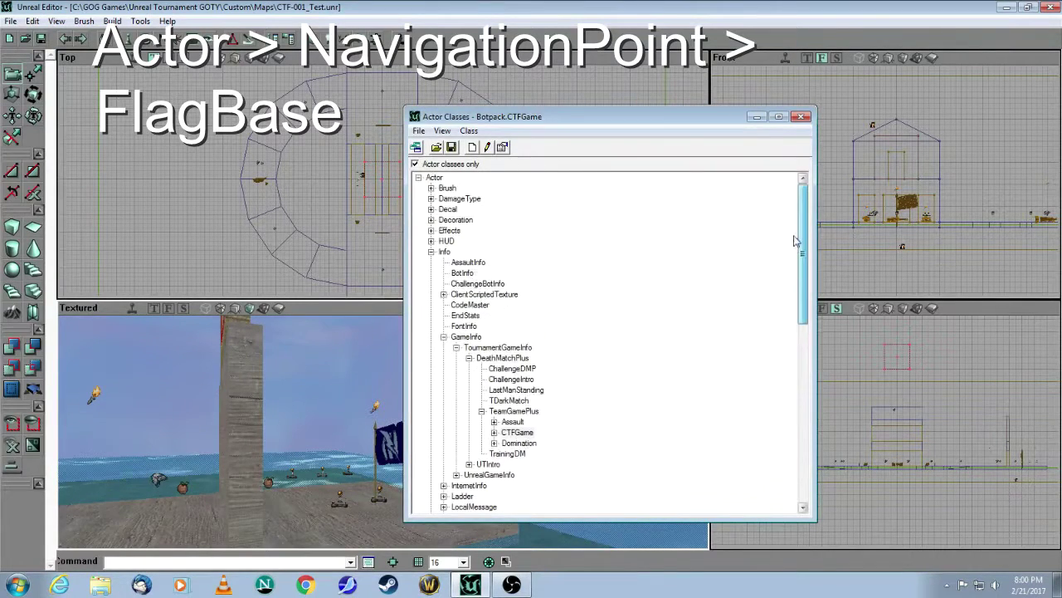
{"action": "left_click", "coordinate": [430, 252]}
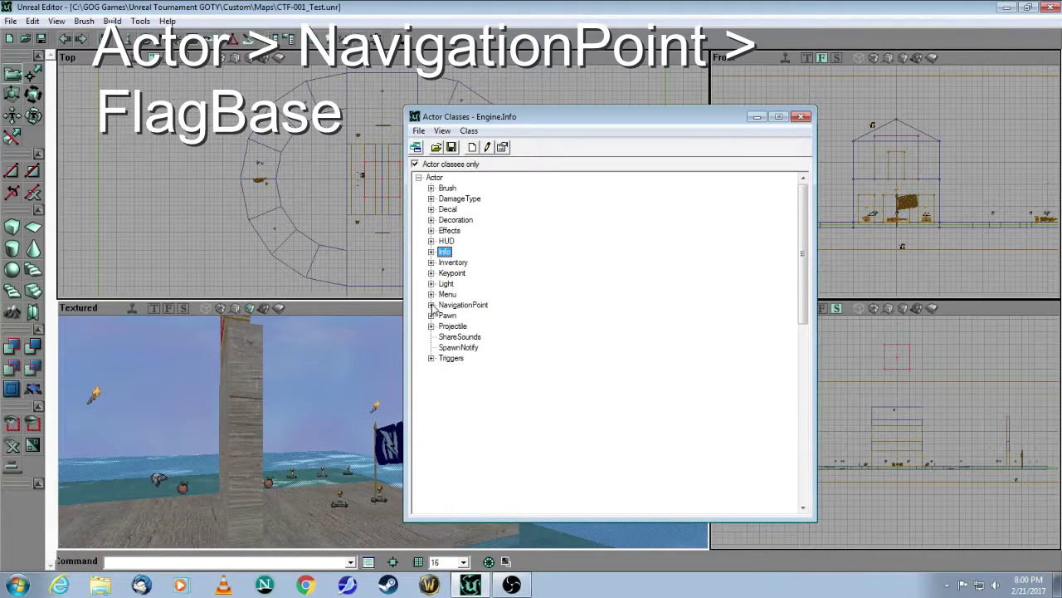
{"action": "left_click", "coordinate": [430, 304]}
{"action": "left_click", "coordinate": [468, 281]}
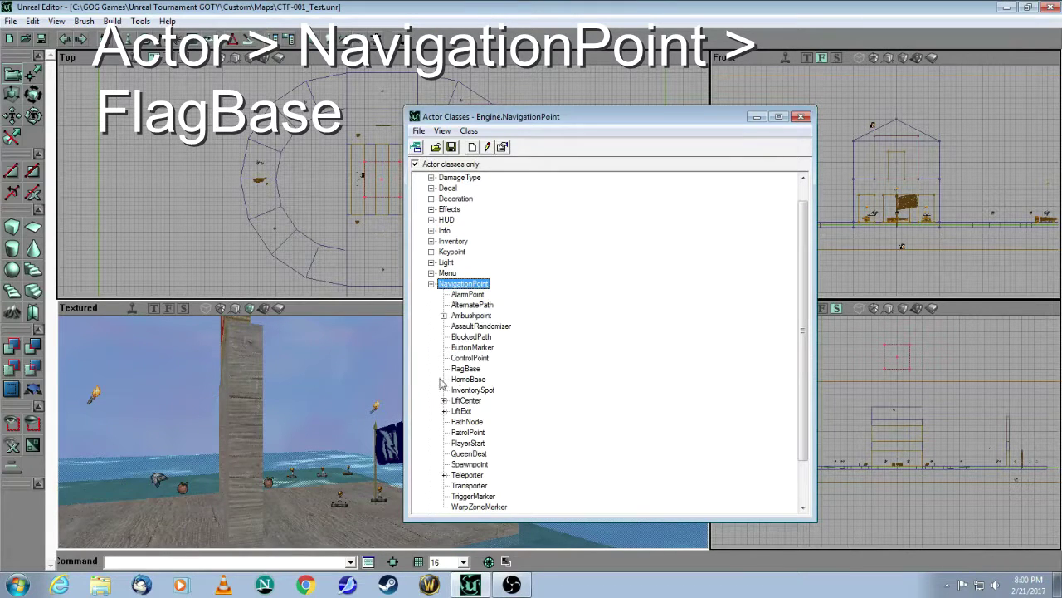
{"action": "left_click", "coordinate": [465, 369]}
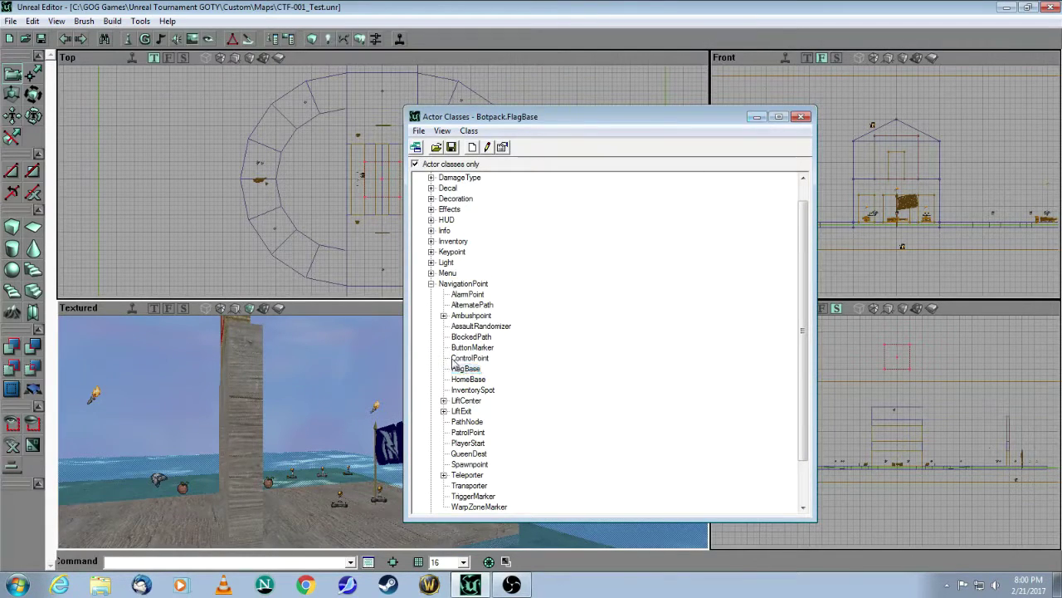
{"action": "left_click", "coordinate": [758, 117]}
Step: Select the blue flag on the platform and nudge it slightly in the Side view, with its pole base sunk into the floor
{"action": "left_click_drag", "start_coordinate": [404, 457], "coordinate": [407, 481]}
{"action": "left_click", "coordinate": [404, 457]}
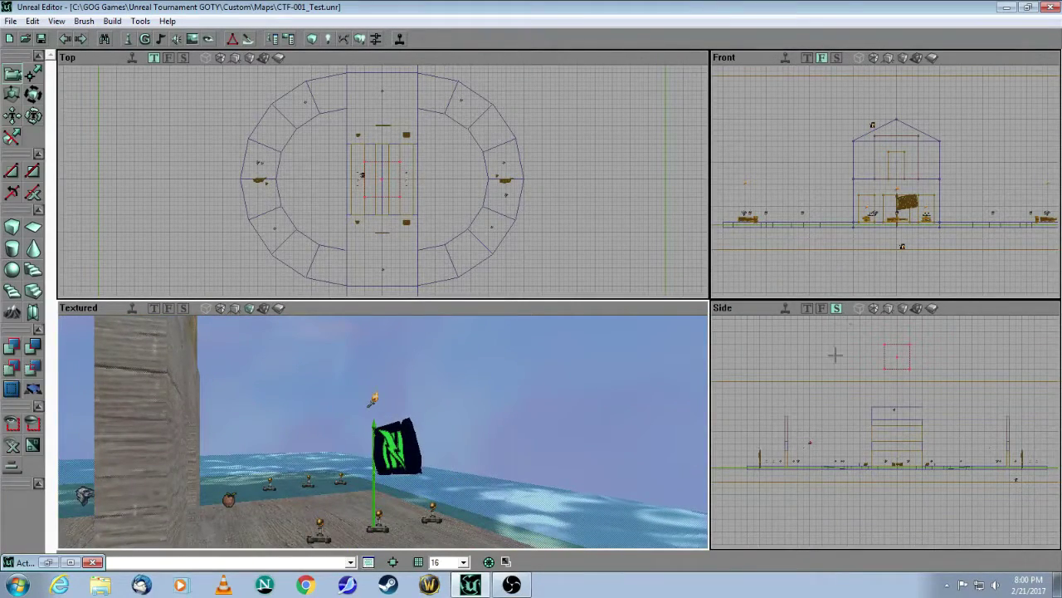
{"action": "left_click_drag", "start_coordinate": [831, 457], "coordinate": [896, 356]}
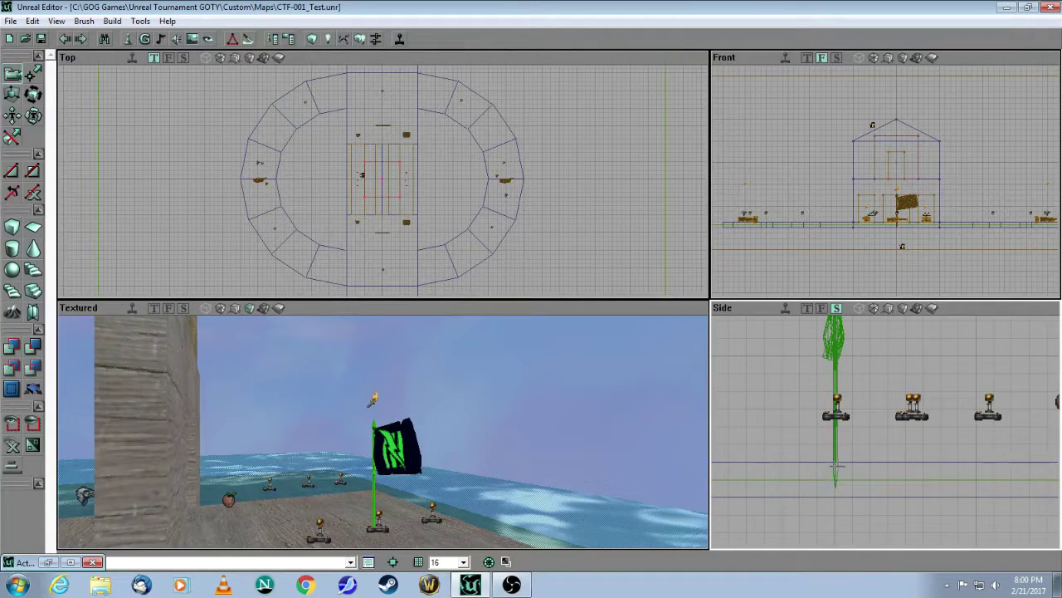
{"action": "mouse_move", "coordinate": [837, 352]}
{"action": "left_mouse_down", "text": "ctrl"}
{"action": "mouse_move", "coordinate": [834, 324]}
{"action": "mouse_move", "coordinate": [835, 345]}
{"action": "left_mouse_up", "text": "ctrl"}
Step: Check the Team value in the FlagBase properties of the flag on this platform, then close the properties
{"action": "left_click_drag", "start_coordinate": [468, 453], "coordinate": [419, 427]}
{"action": "right_click_drag", "start_coordinate": [420, 427], "coordinate": [515, 423]}
{"action": "left_click_drag", "start_coordinate": [515, 423], "coordinate": [507, 394]}
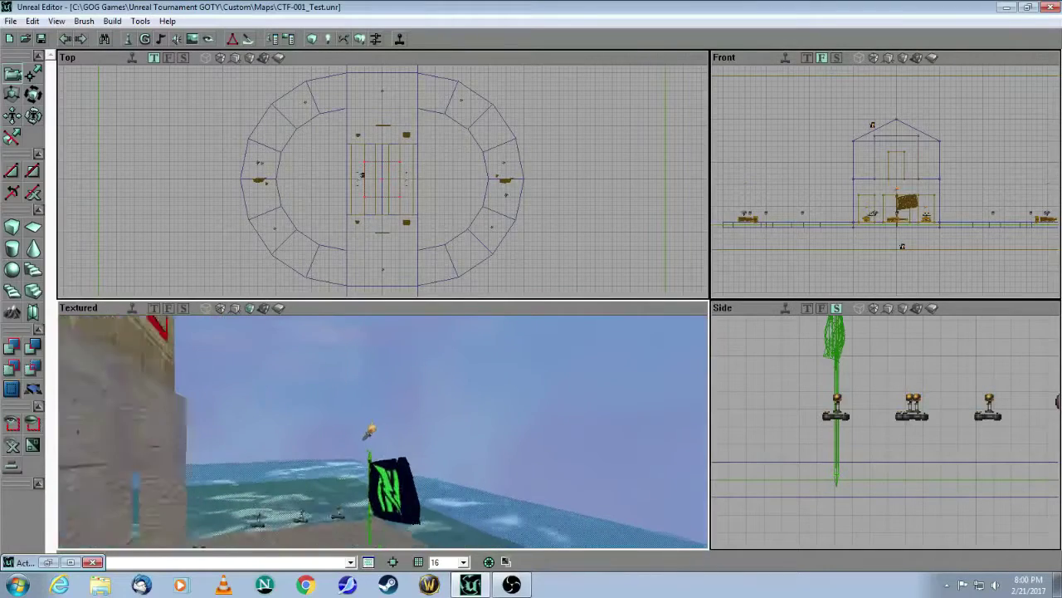
{"action": "left_click_drag", "start_coordinate": [453, 477], "coordinate": [452, 477]}
{"action": "right_click", "coordinate": [393, 509]}
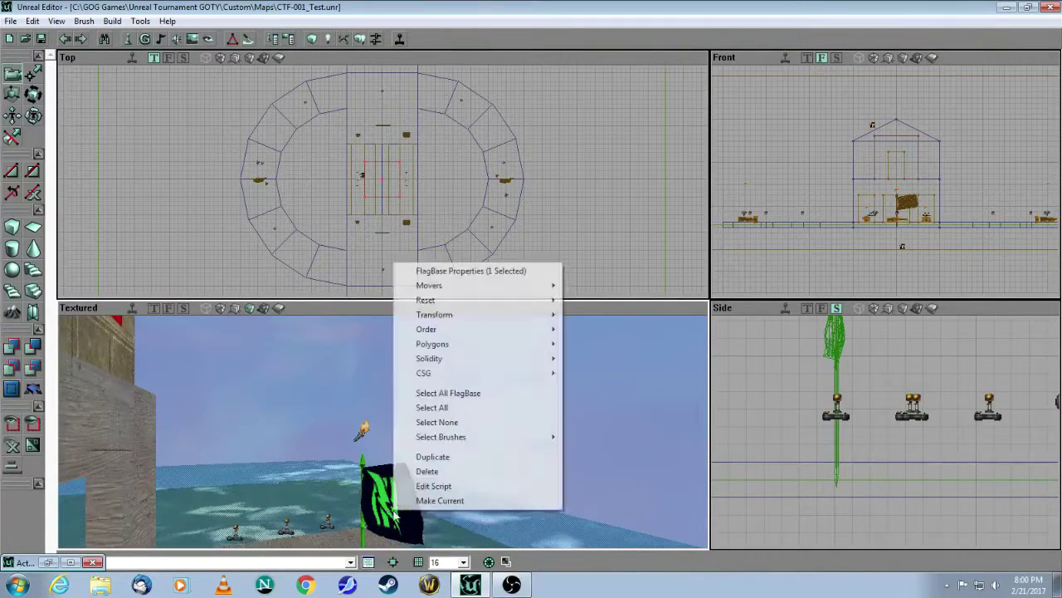
{"action": "left_click", "coordinate": [441, 271]}
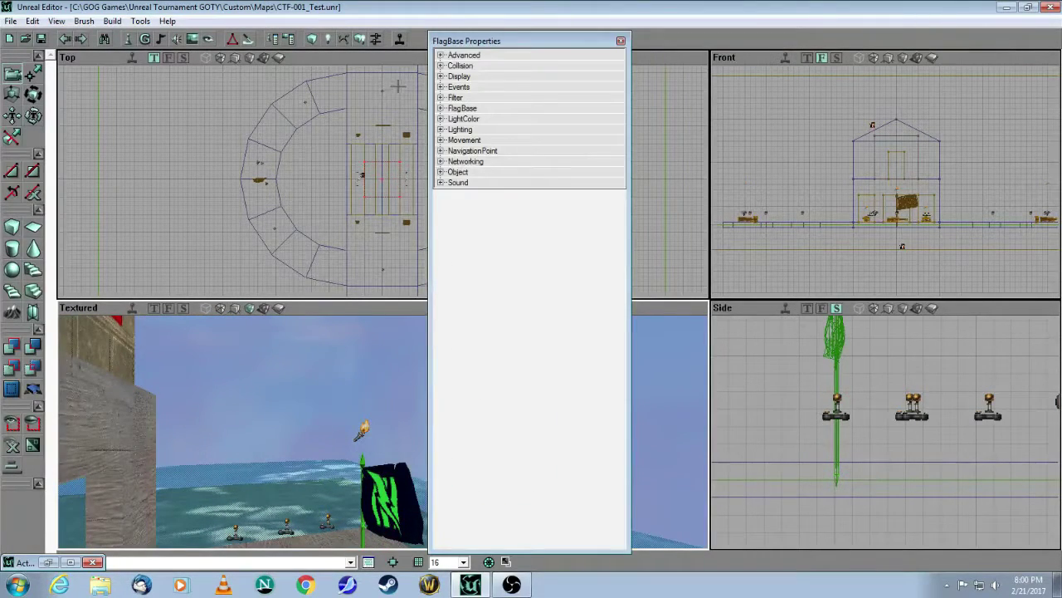
{"action": "left_click", "coordinate": [441, 109]}
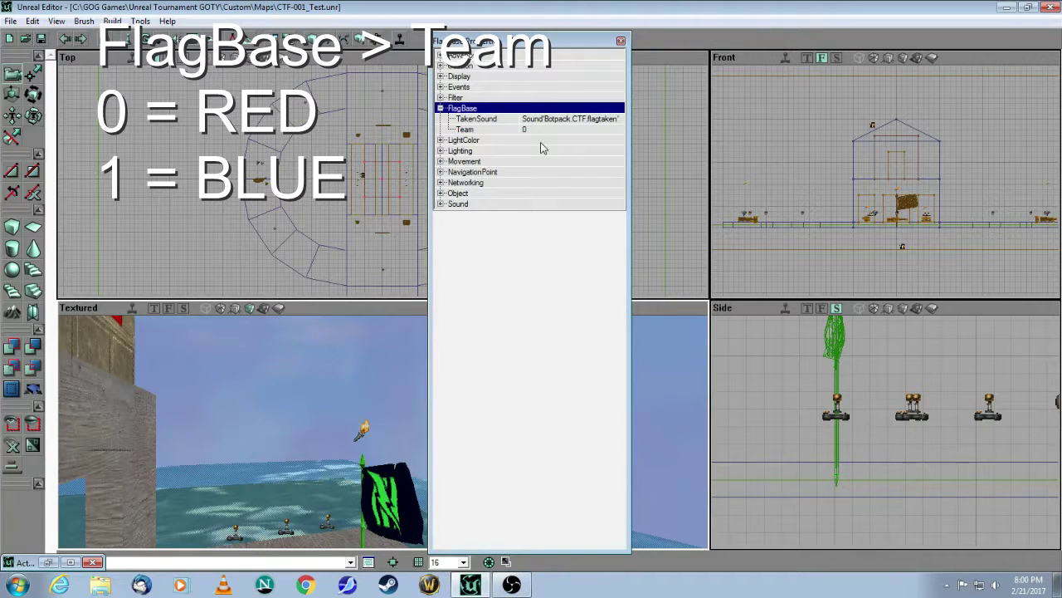
{"action": "left_click", "coordinate": [621, 41]}
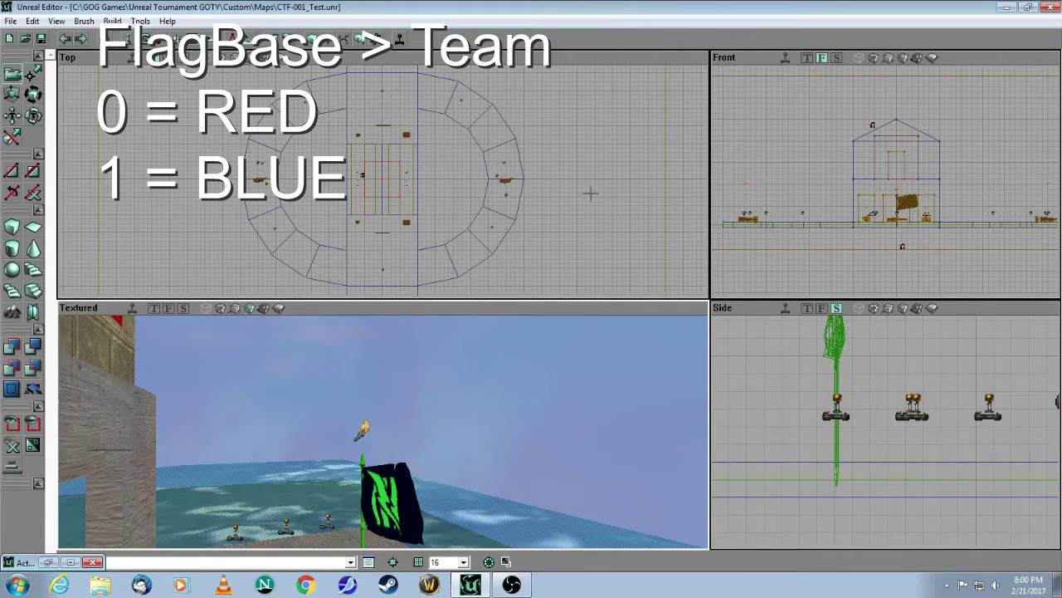
Step: Check the Team value in the FlagBase properties of the flag on the opposite platform and close the properties
{"action": "left_click_drag", "start_coordinate": [477, 428], "coordinate": [513, 424]}
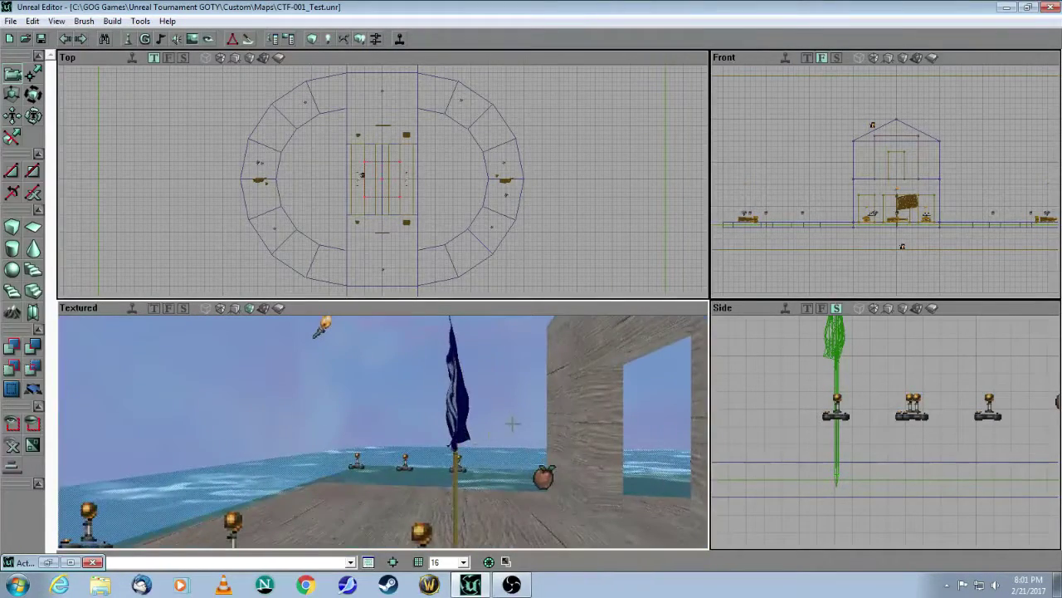
{"action": "right_click", "coordinate": [462, 401]}
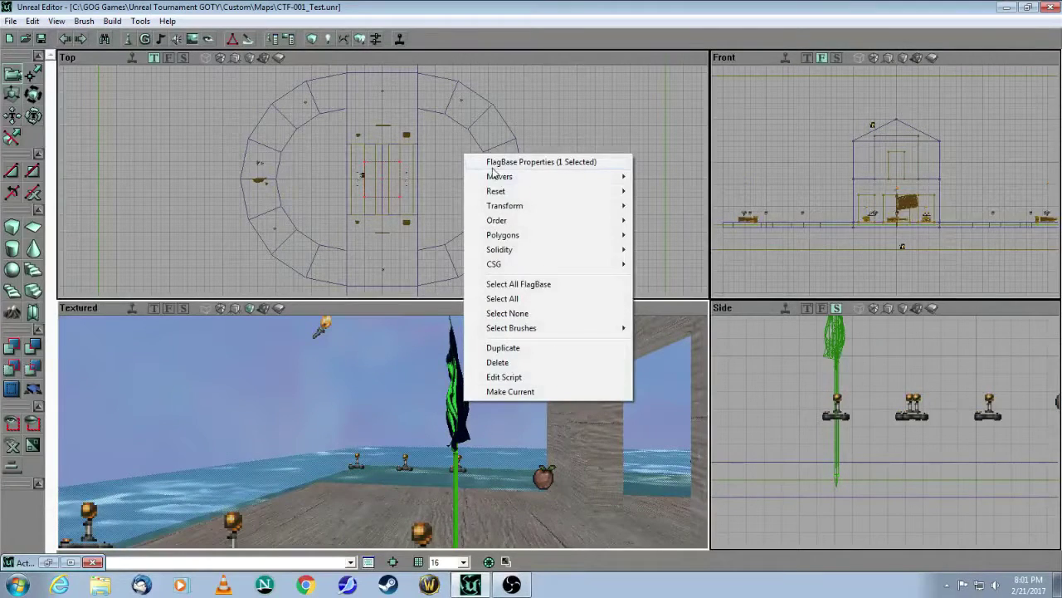
{"action": "left_click", "coordinate": [495, 163]}
{"action": "left_click", "coordinate": [440, 108]}
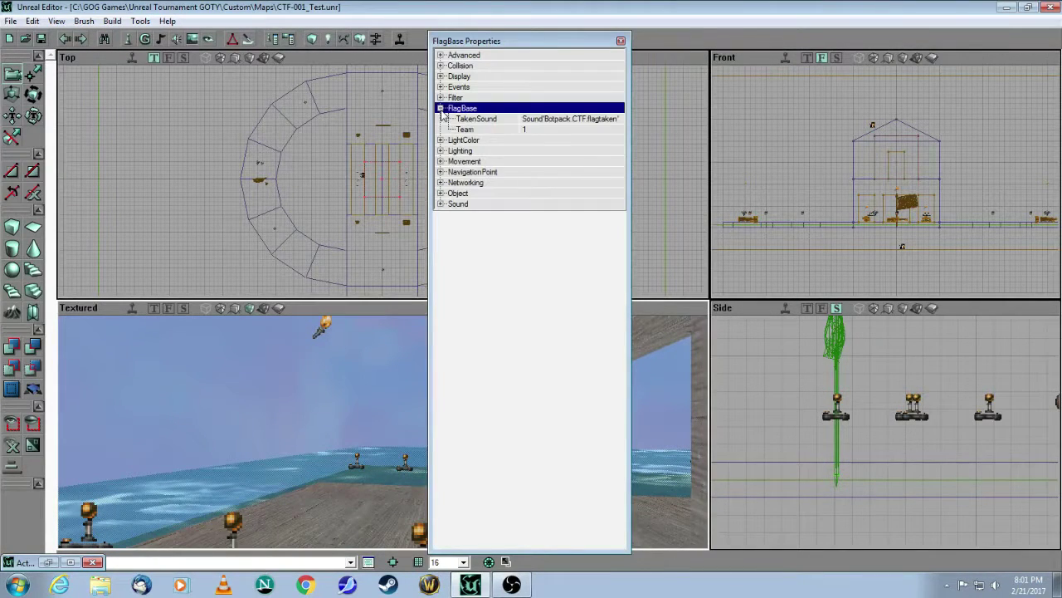
{"action": "left_click", "coordinate": [620, 41]}
Step: Examine the player starts placed around the flags on the platforms
{"action": "left_click_drag", "start_coordinate": [450, 365], "coordinate": [456, 423]}
{"action": "left_click_drag", "start_coordinate": [340, 506], "coordinate": [374, 513]}
{"action": "left_click_drag", "start_coordinate": [515, 490], "coordinate": [519, 345]}
{"action": "left_click", "coordinate": [377, 367]}
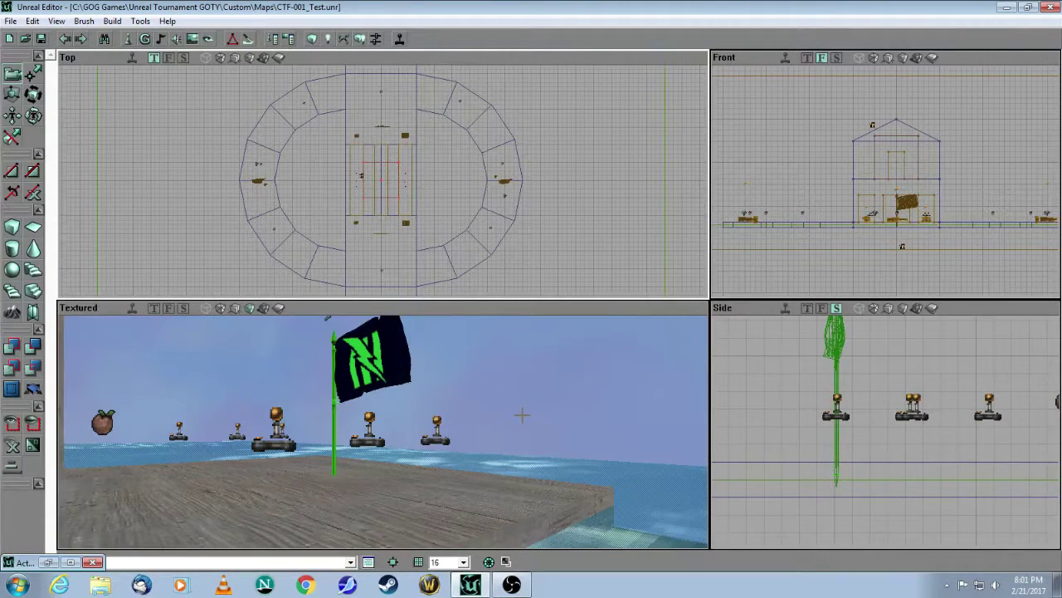
{"action": "left_click_drag", "start_coordinate": [589, 436], "coordinate": [682, 448]}
{"action": "left_click_drag", "start_coordinate": [490, 384], "coordinate": [542, 317]}
{"action": "left_click_drag", "start_coordinate": [381, 432], "coordinate": [414, 444]}
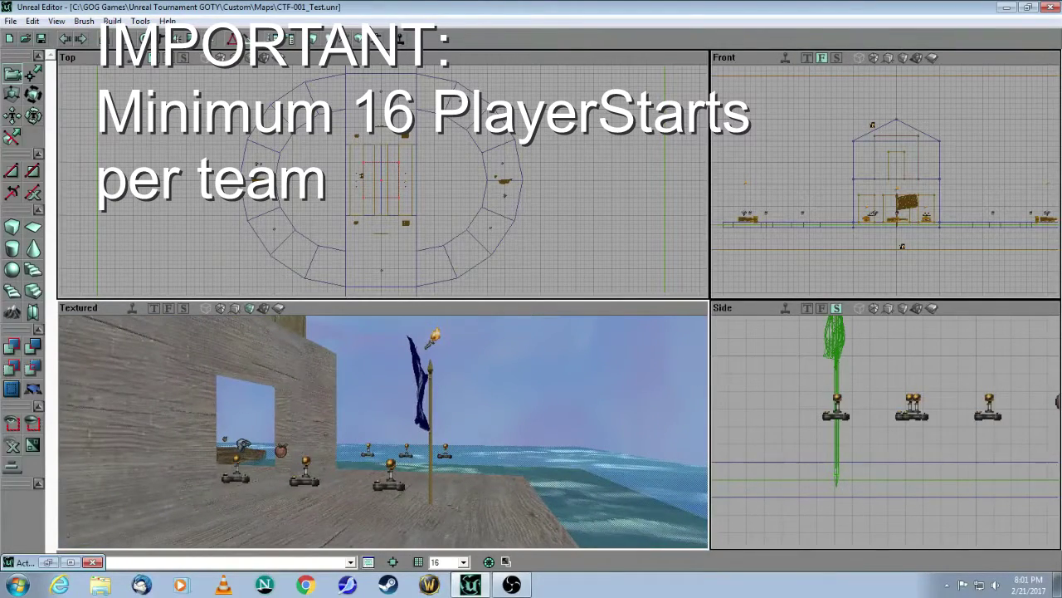
{"action": "left_click_drag", "start_coordinate": [512, 321], "coordinate": [521, 317]}
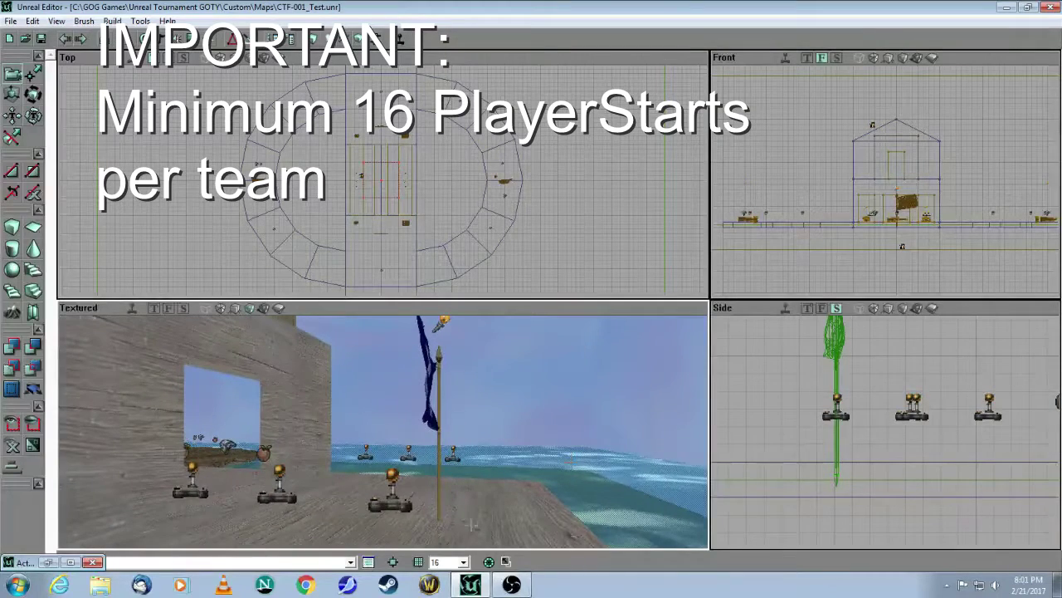
Step: Check the TeamNumber in the PlayerStart properties of the start nearest the flag, then close the properties
{"action": "left_click", "coordinate": [394, 494]}
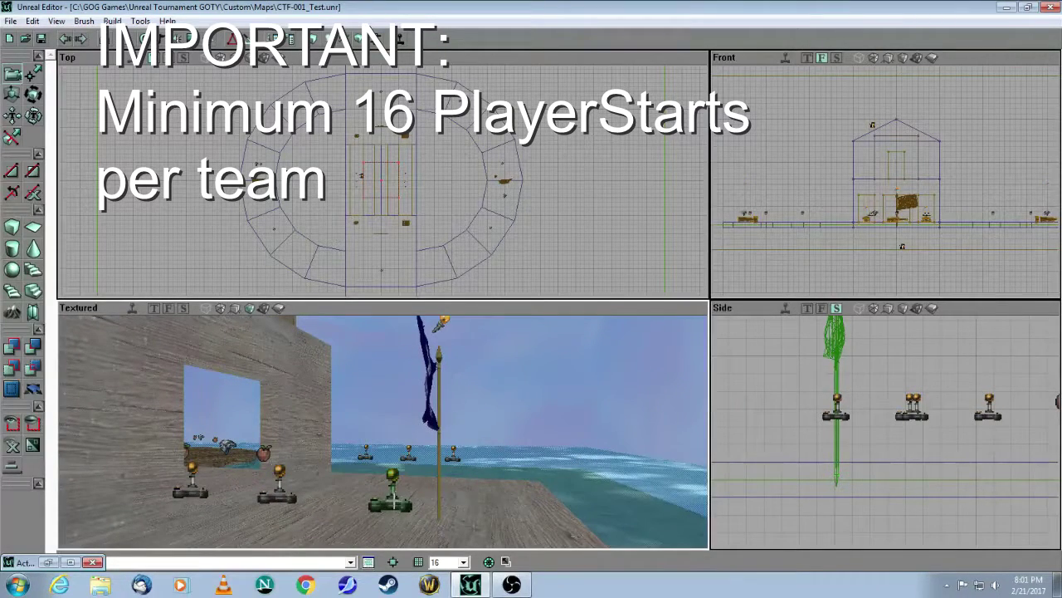
{"action": "right_click", "coordinate": [393, 498]}
{"action": "left_click", "coordinate": [445, 264]}
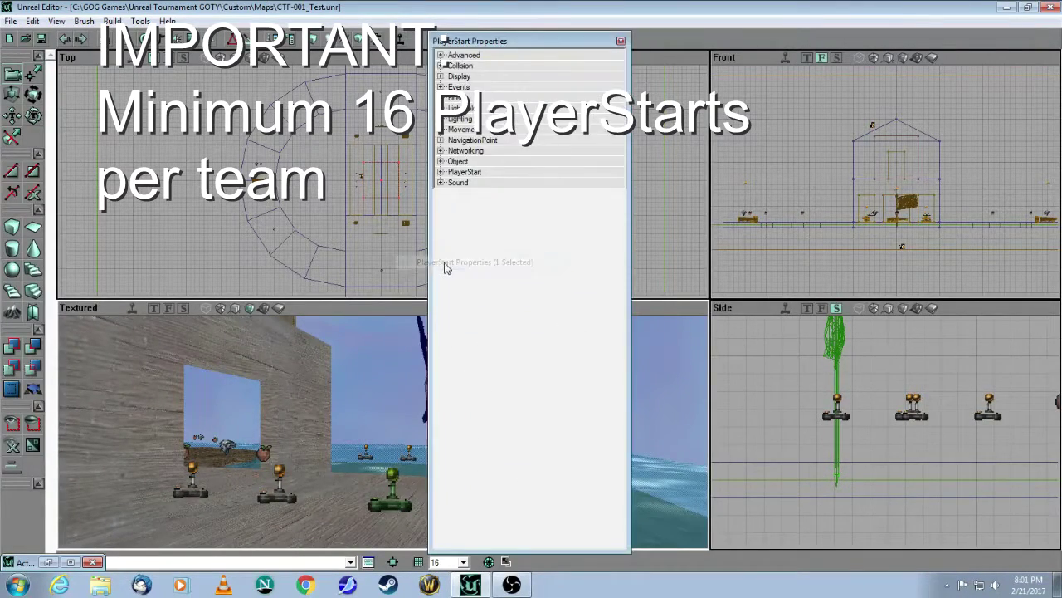
{"action": "left_click", "coordinate": [441, 172]}
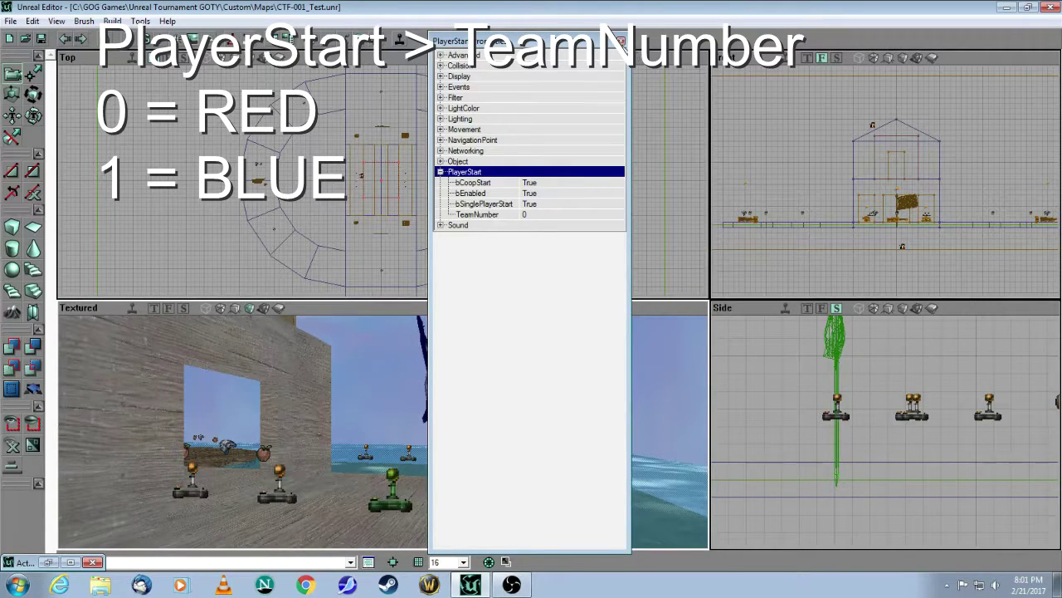
{"action": "left_click", "coordinate": [620, 40]}
Step: Check the TeamNumber of a player start beside the other team's flag and close its properties
{"action": "left_click_drag", "start_coordinate": [415, 429], "coordinate": [345, 324]}
{"action": "left_click_drag", "start_coordinate": [357, 440], "coordinate": [391, 440]}
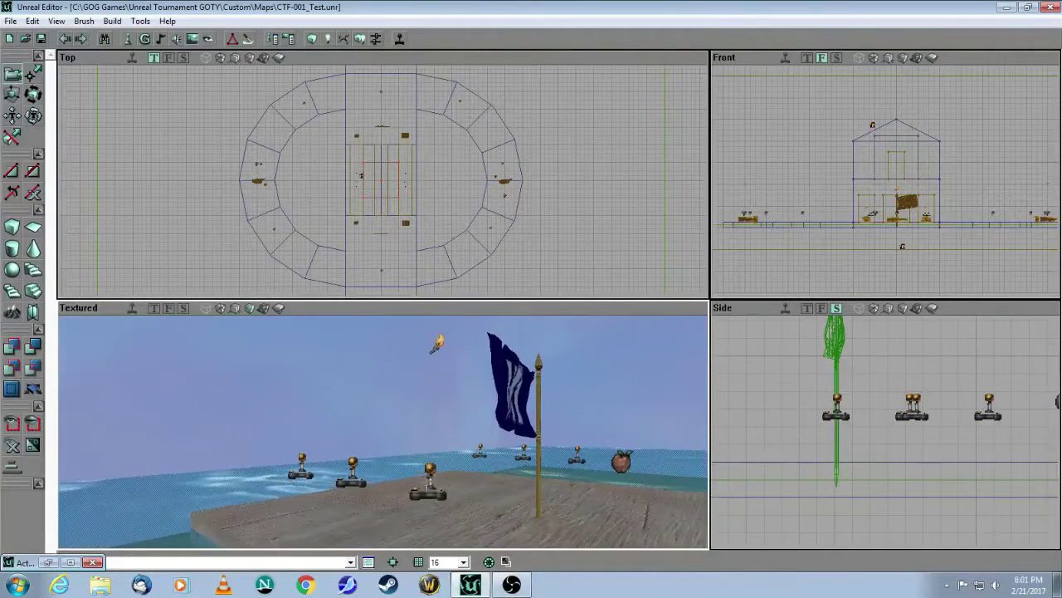
{"action": "left_click", "coordinate": [429, 491]}
{"action": "right_click", "coordinate": [425, 496]}
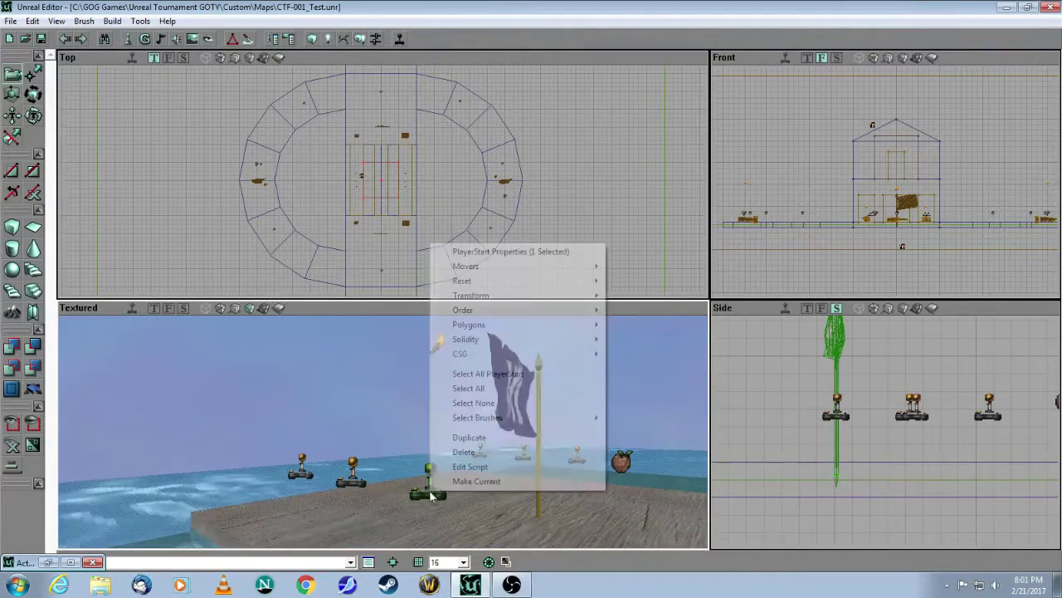
{"action": "left_click", "coordinate": [464, 248]}
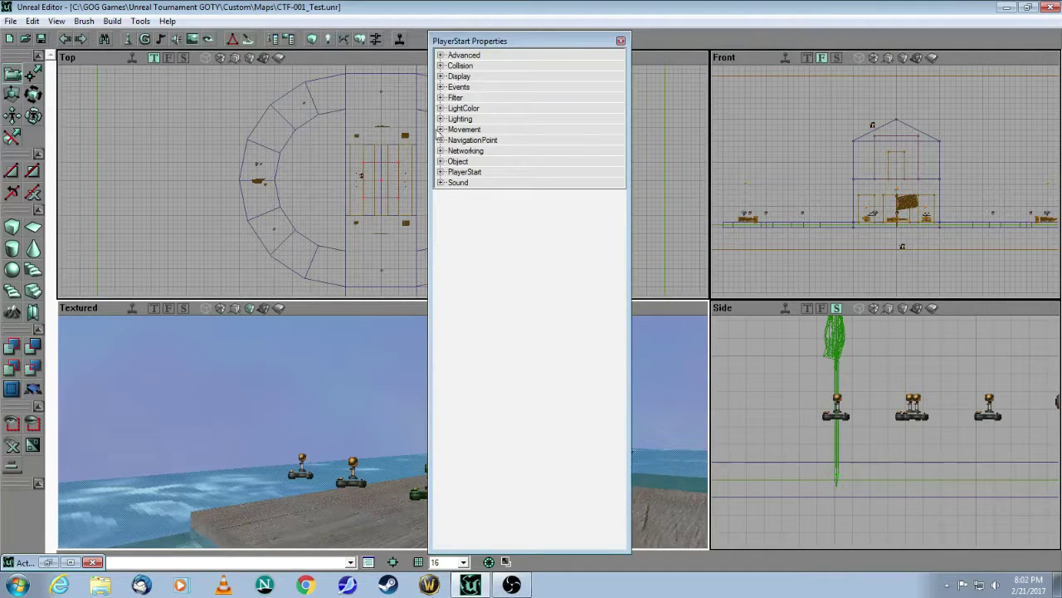
{"action": "left_click", "coordinate": [441, 172]}
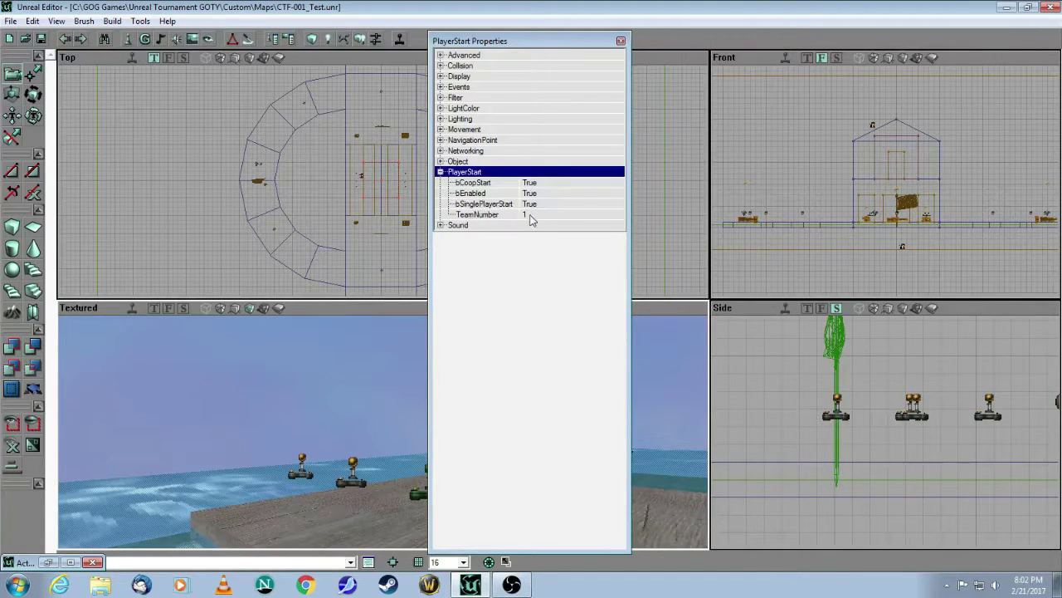
{"action": "left_click", "coordinate": [621, 40]}
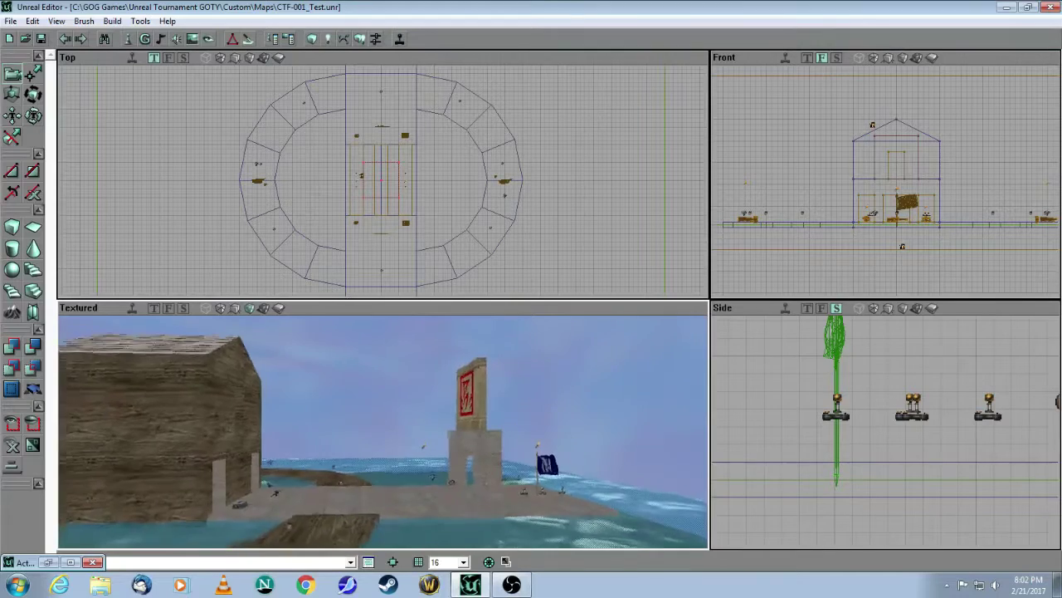
Step: Survey the routes between the two bases, from the central building to the curved outer walkways
{"action": "left_click_drag", "start_coordinate": [383, 448], "coordinate": [385, 401]}
{"action": "left_click_drag", "start_coordinate": [528, 498], "coordinate": [531, 470]}
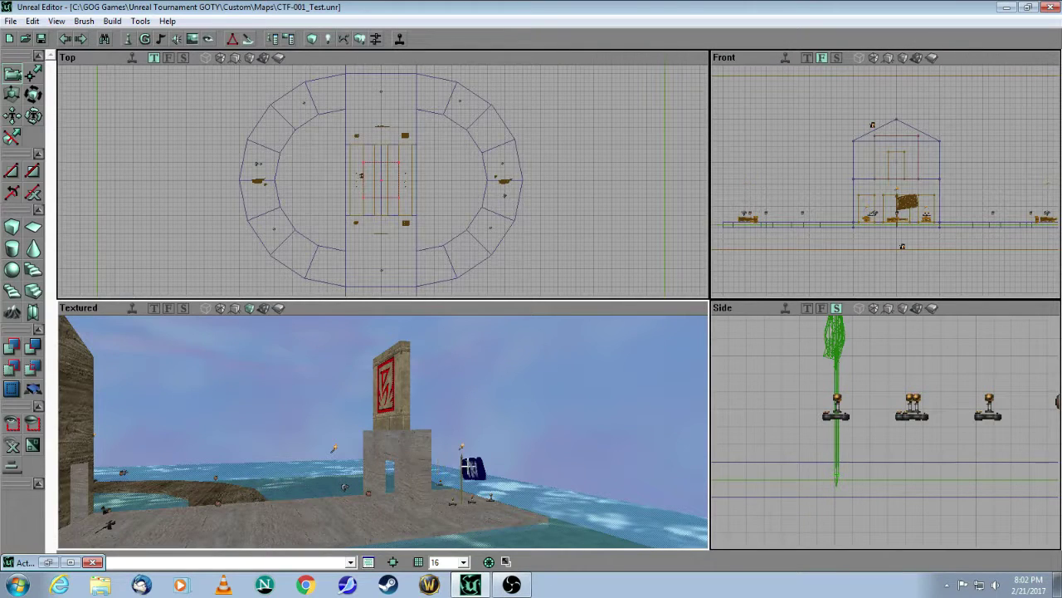
{"action": "left_click_drag", "start_coordinate": [470, 467], "coordinate": [453, 544]}
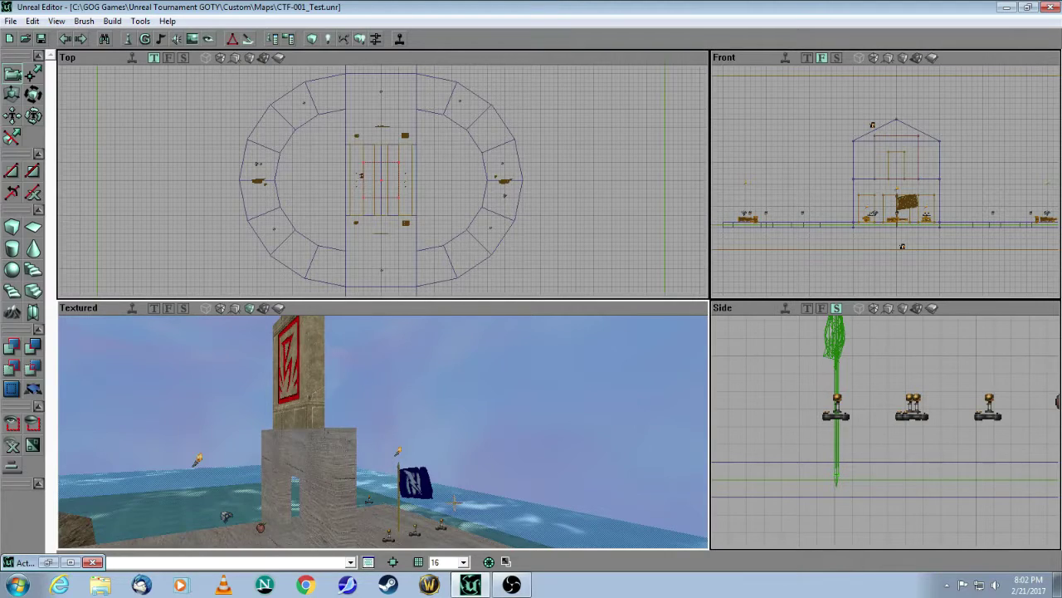
{"action": "left_click_drag", "start_coordinate": [457, 464], "coordinate": [435, 481]}
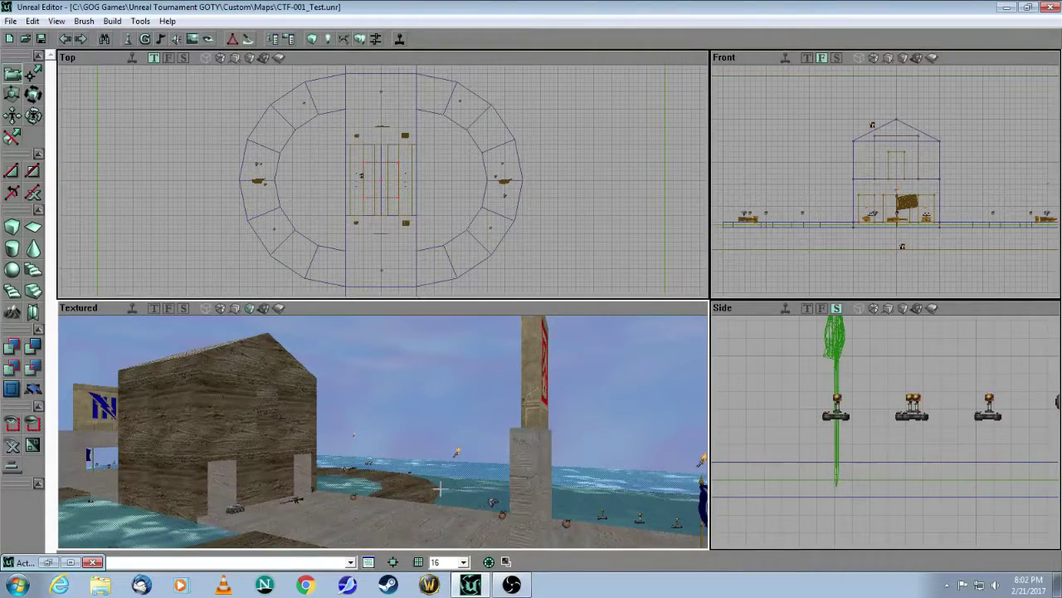
{"action": "left_click_drag", "start_coordinate": [436, 481], "coordinate": [417, 503]}
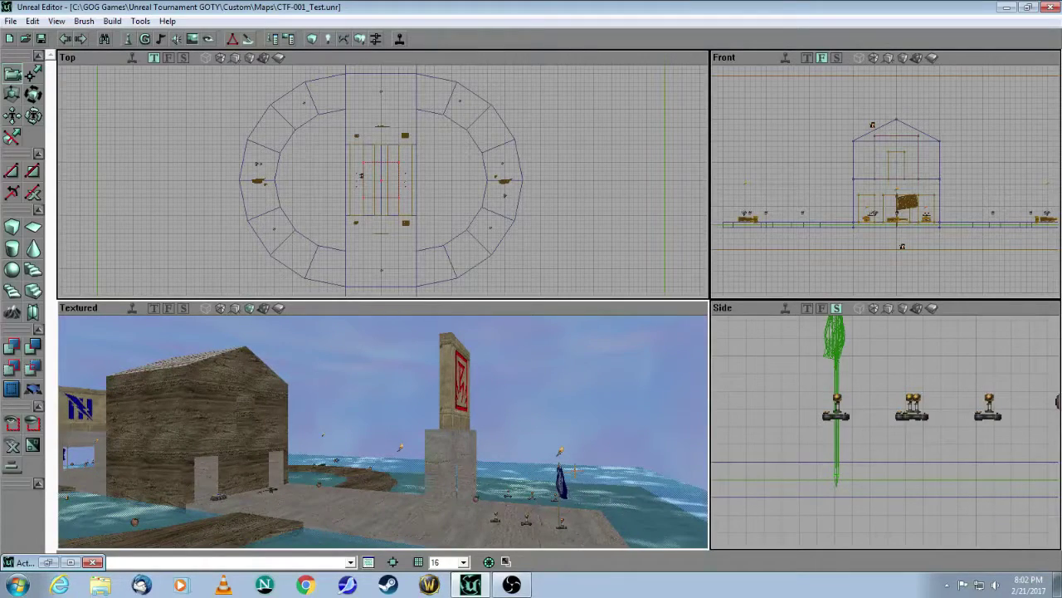
{"action": "left_click_drag", "start_coordinate": [346, 491], "coordinate": [365, 501]}
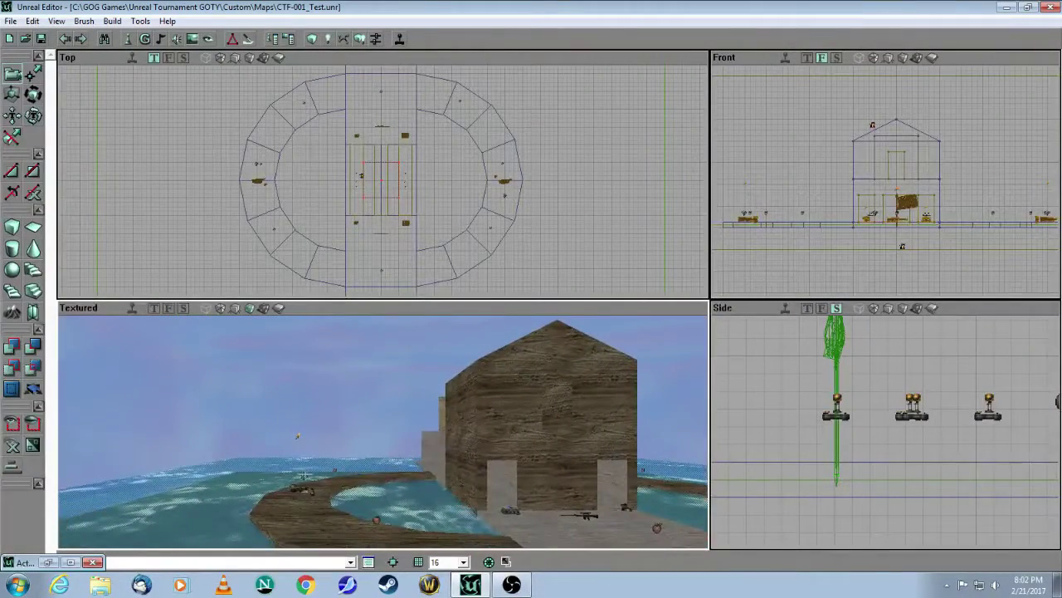
Step: View the property groups of the AlternatePath actor on the curved walkway, then close them
{"action": "left_click_drag", "start_coordinate": [379, 452], "coordinate": [430, 373]}
{"action": "left_click", "coordinate": [414, 434]}
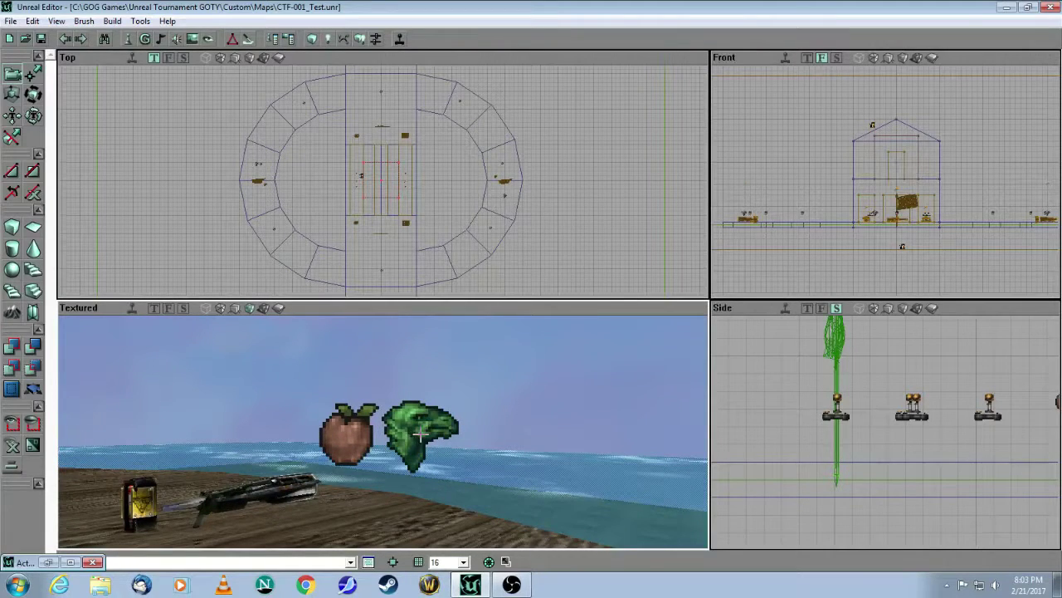
{"action": "right_click", "coordinate": [419, 434]}
{"action": "left_click", "coordinate": [490, 196]}
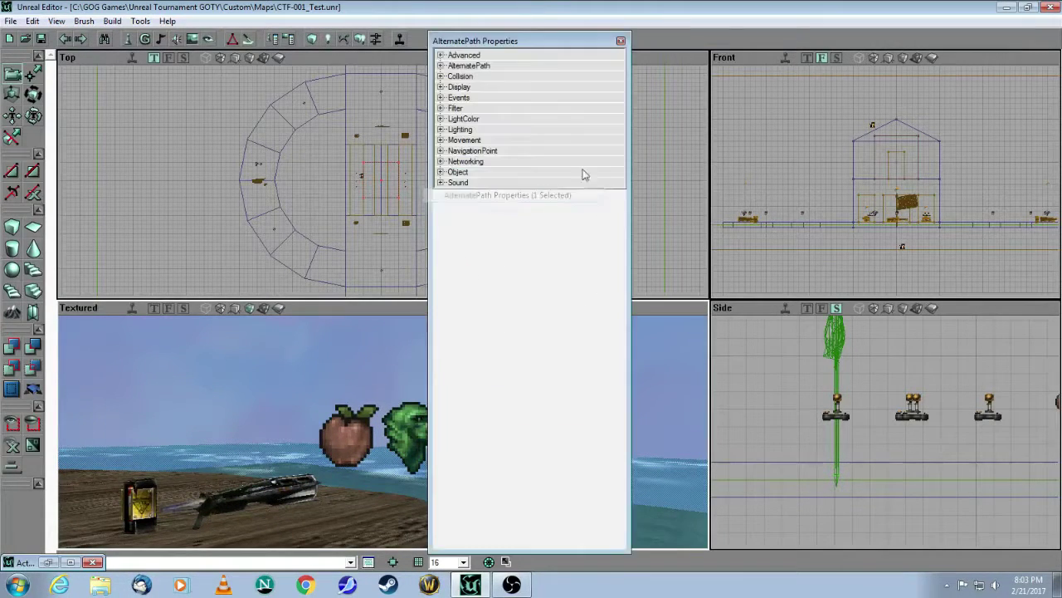
{"action": "left_click", "coordinate": [639, 68]}
{"action": "left_click", "coordinate": [621, 42]}
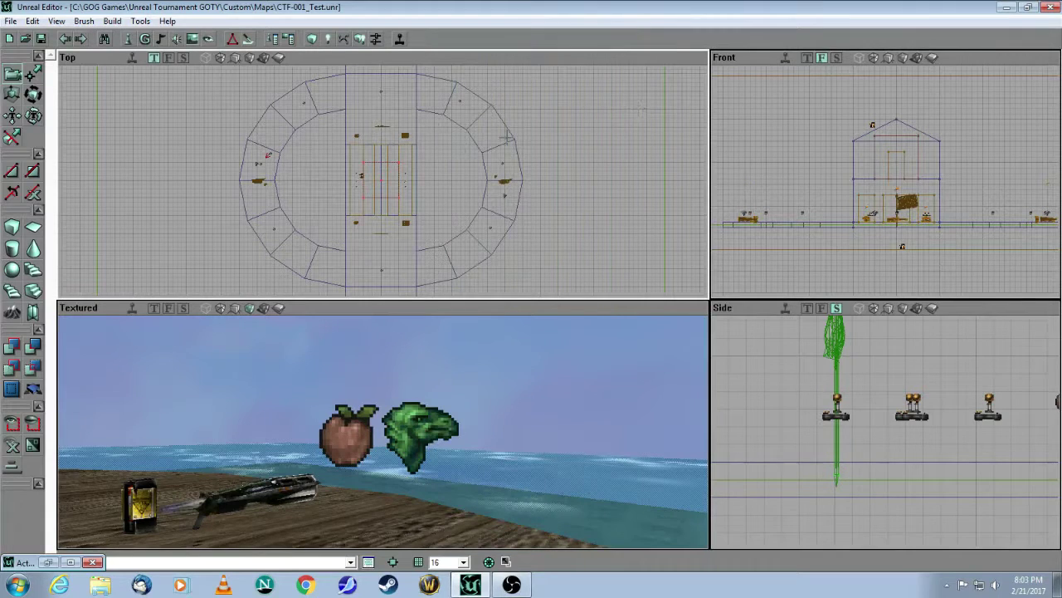
Step: Choose the AlternatePath class under NavigationPoint in the actor class browser, then close the browser
{"action": "left_click", "coordinate": [126, 40]}
{"action": "left_click", "coordinate": [465, 284]}
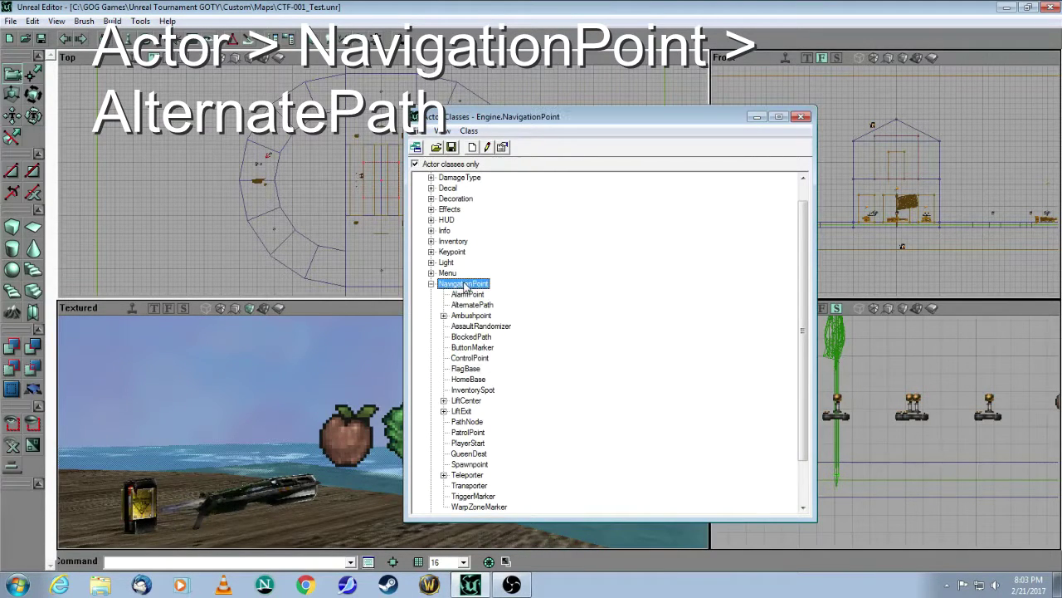
{"action": "left_click", "coordinate": [480, 306]}
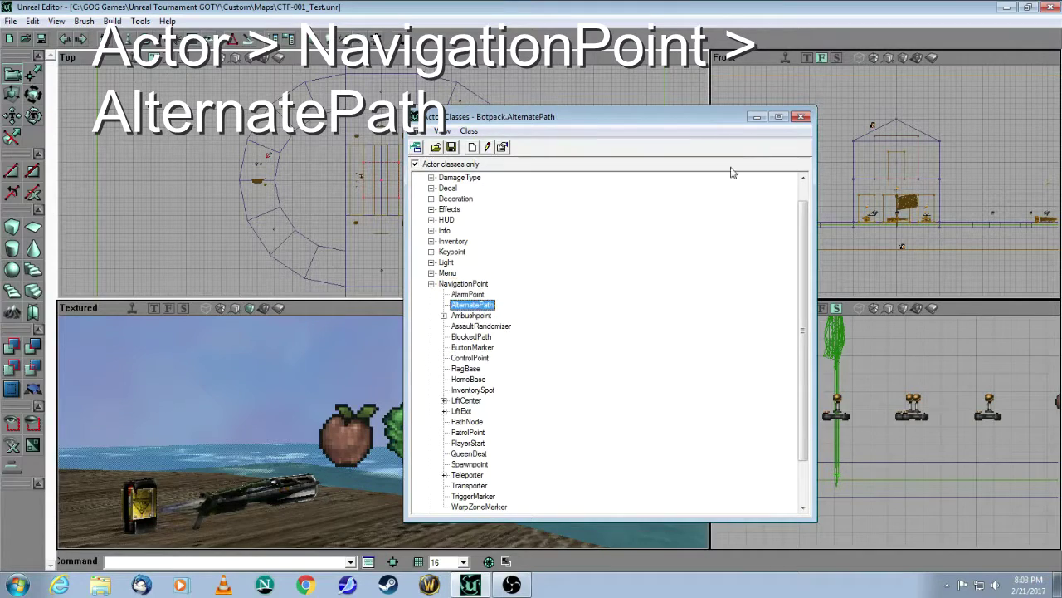
{"action": "left_click", "coordinate": [779, 116]}
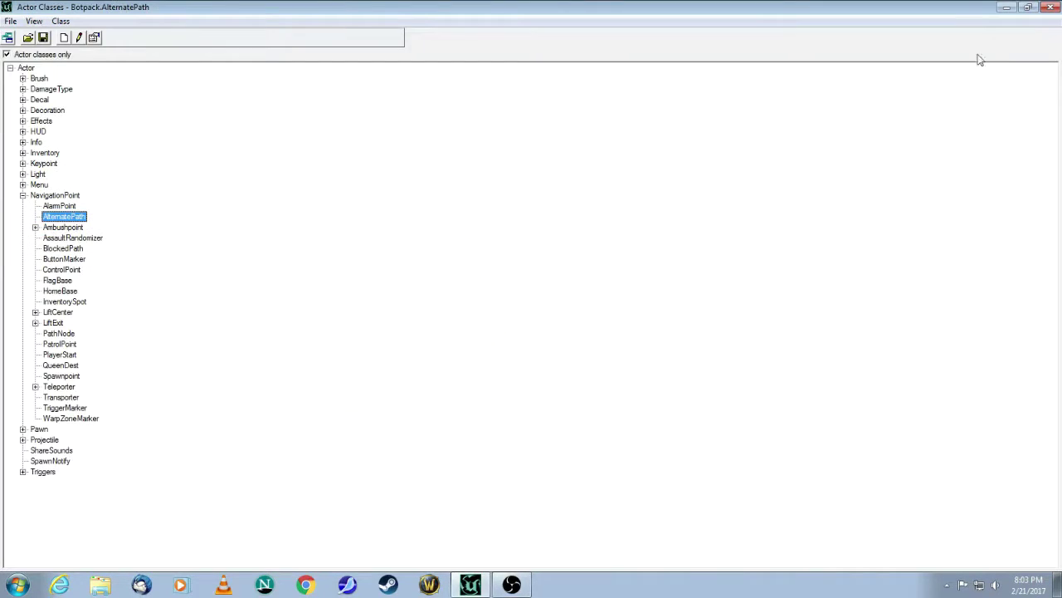
{"action": "left_click", "coordinate": [1050, 7]}
Step: Examine the bReturnOnly, SelectionWeight and Team settings of the AlternatePath actor on the curved walkway, then close its properties
{"action": "mouse_move", "coordinate": [479, 440]}
{"action": "left_mouse_down"}
{"action": "mouse_move", "coordinate": [473, 486]}
{"action": "mouse_move", "coordinate": [488, 456]}
{"action": "mouse_move", "coordinate": [461, 507]}
{"action": "mouse_move", "coordinate": [490, 436]}
{"action": "left_mouse_up"}
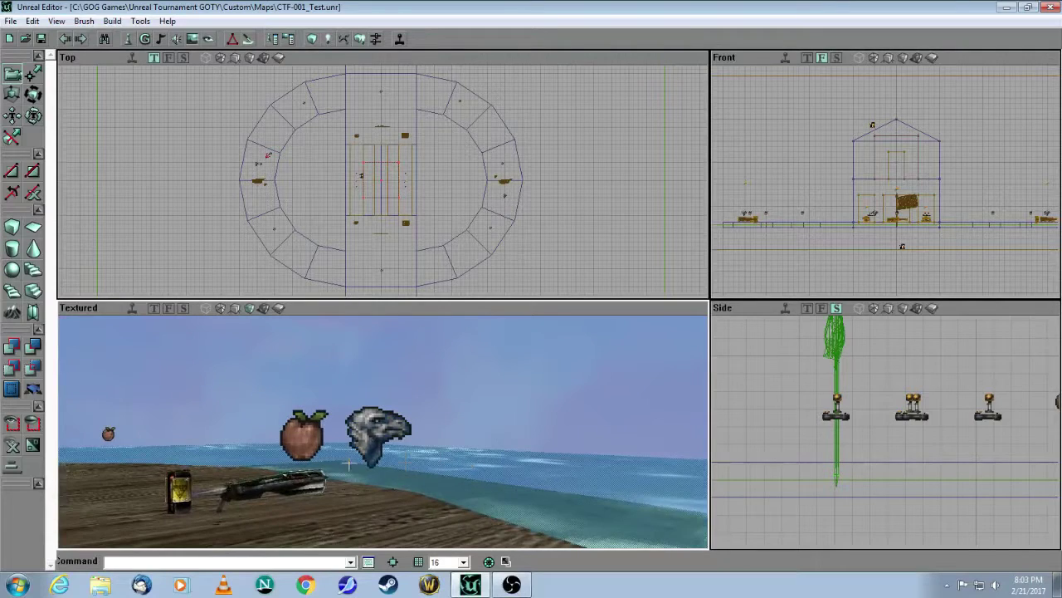
{"action": "left_click", "coordinate": [370, 436]}
{"action": "right_click", "coordinate": [368, 434]}
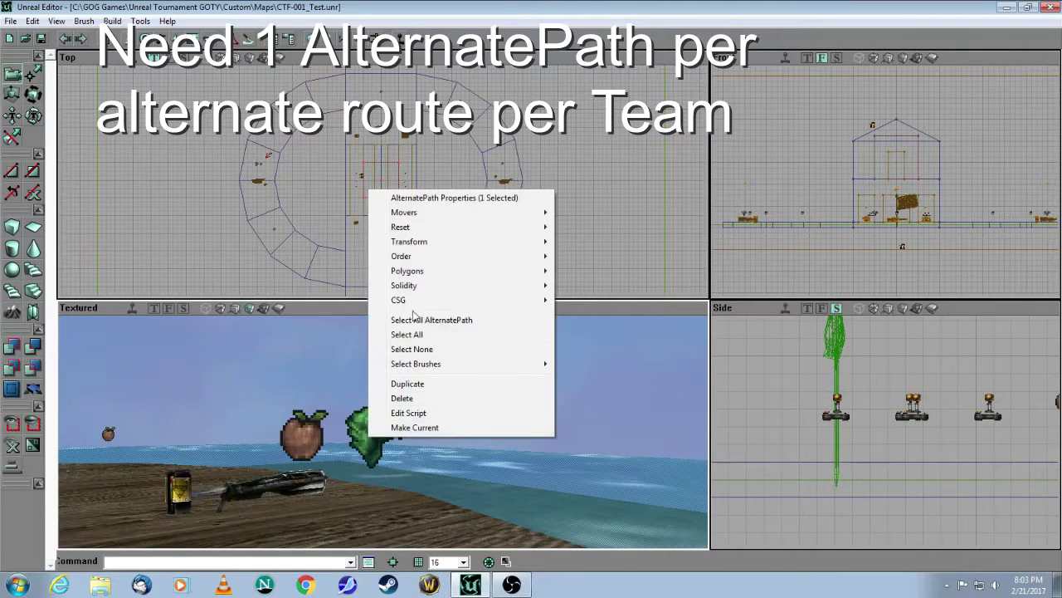
{"action": "left_click", "coordinate": [420, 198]}
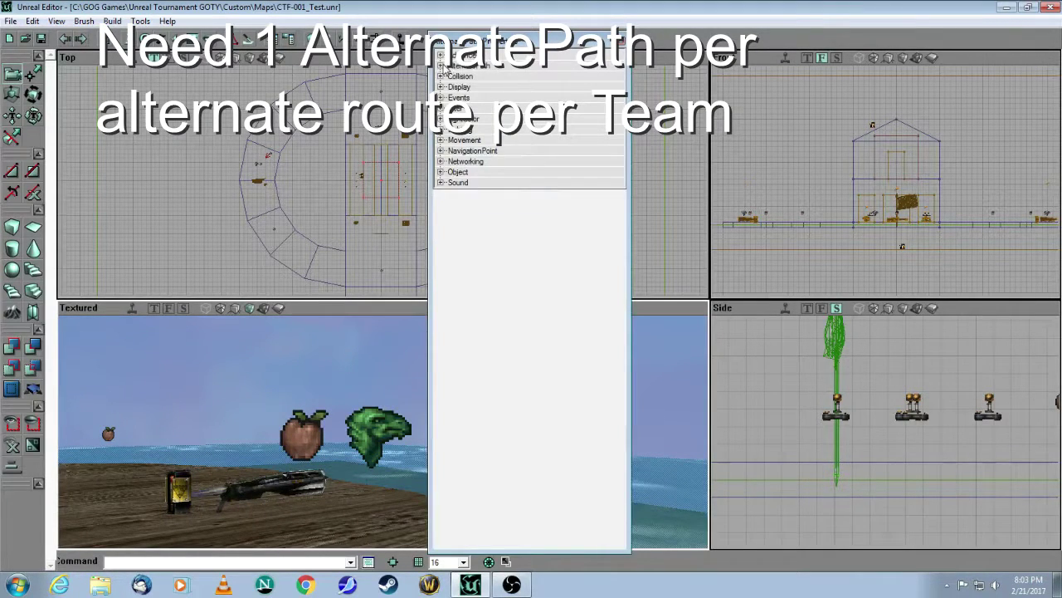
{"action": "left_click", "coordinate": [446, 67]}
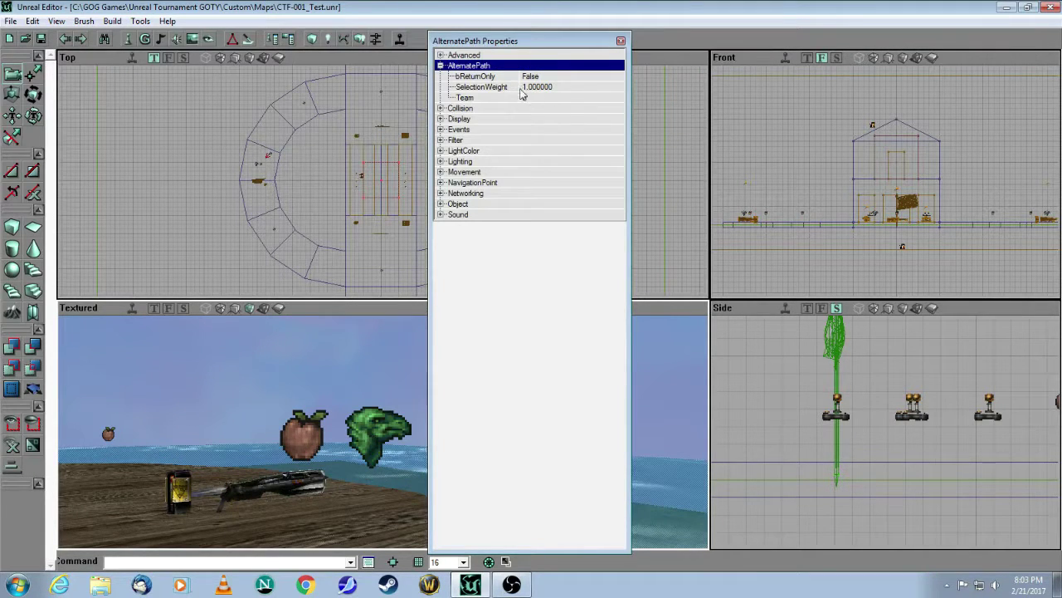
{"action": "left_click", "coordinate": [621, 40]}
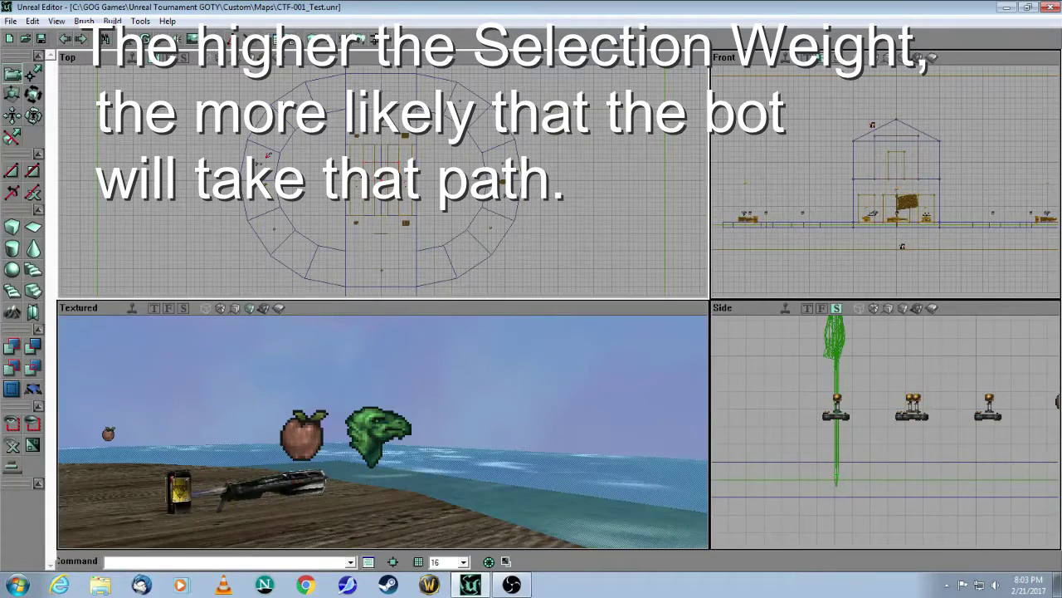
Step: Check the AlternatePath settings of the AlternatePath actor beside the weapon on the curved walkway, then close its properties
{"action": "mouse_move", "coordinate": [516, 444]}
{"action": "left_mouse_down"}
{"action": "mouse_move", "coordinate": [512, 516]}
{"action": "mouse_move", "coordinate": [486, 484]}
{"action": "mouse_move", "coordinate": [486, 497]}
{"action": "mouse_move", "coordinate": [485, 449]}
{"action": "left_mouse_up"}
{"action": "left_click", "coordinate": [388, 421]}
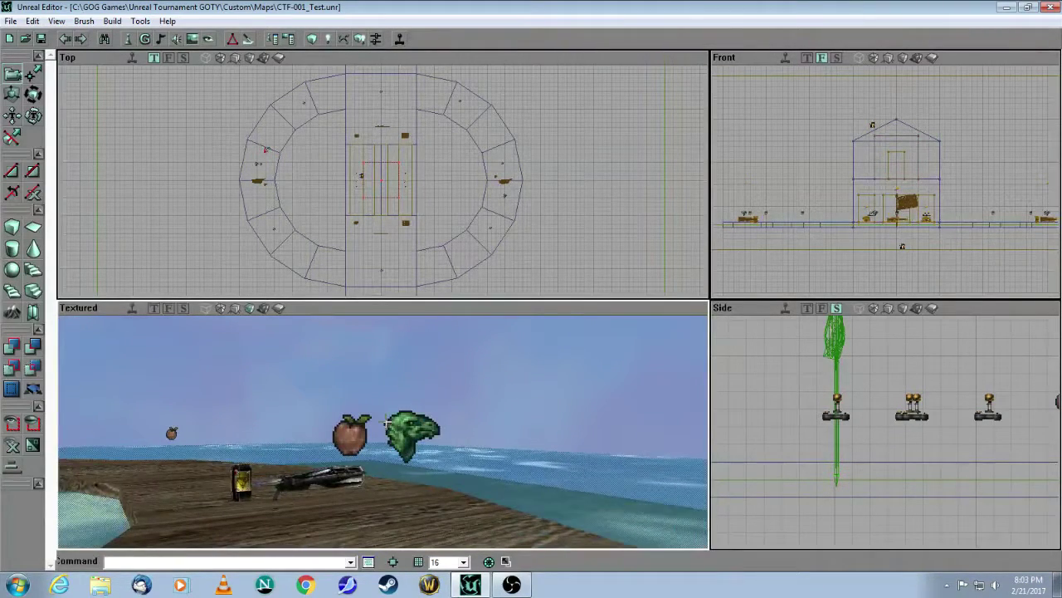
{"action": "right_click", "coordinate": [386, 421]}
{"action": "left_click", "coordinate": [455, 191]}
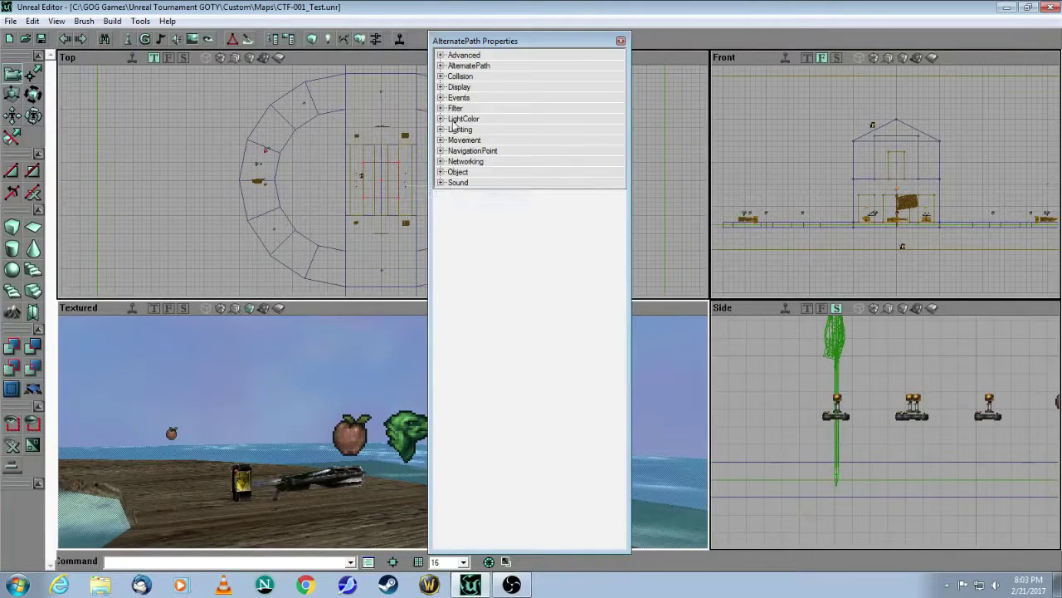
{"action": "left_click", "coordinate": [441, 67]}
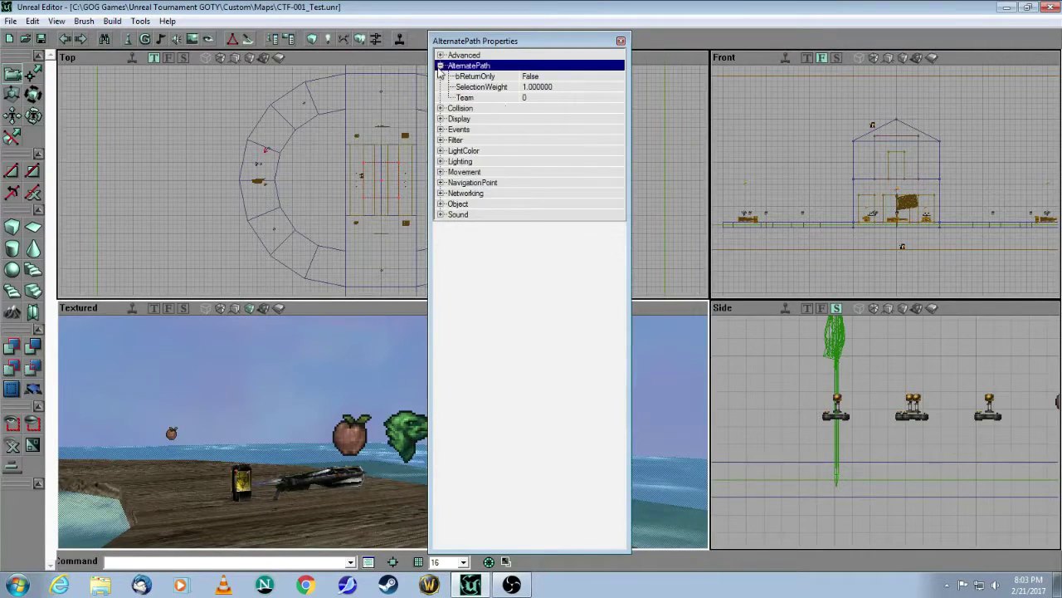
{"action": "left_click", "coordinate": [620, 40]}
{"action": "left_click", "coordinate": [587, 183]}
Step: Check the AlternatePath settings of the matching actor on the opposite curved walkway, then close its properties
{"action": "left_click_drag", "start_coordinate": [513, 392], "coordinate": [381, 328]}
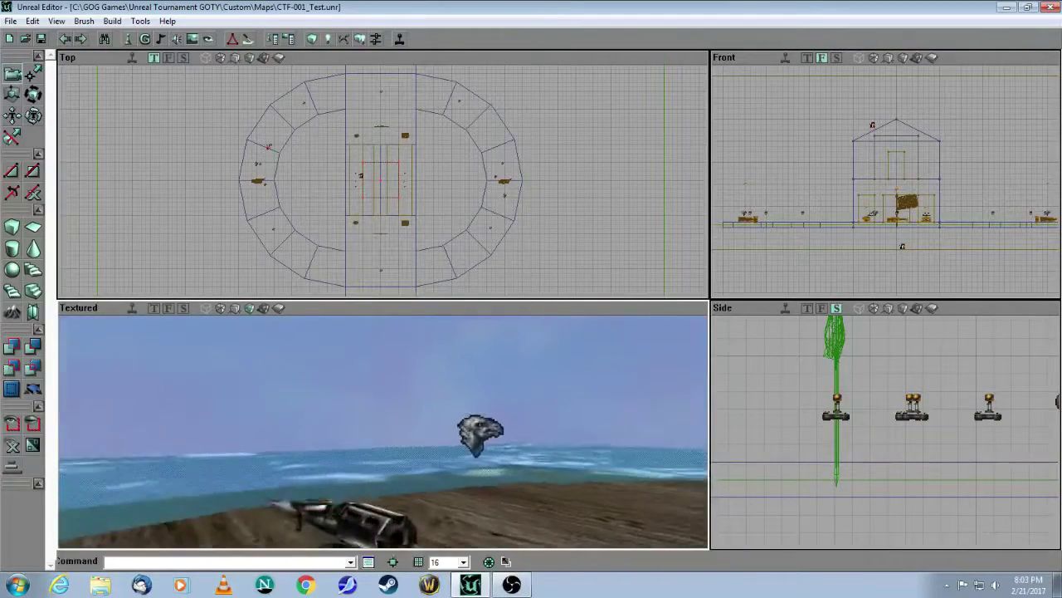
{"action": "left_click_drag", "start_coordinate": [350, 399], "coordinate": [499, 404]}
{"action": "left_click", "coordinate": [409, 433]}
{"action": "right_click", "coordinate": [409, 433]}
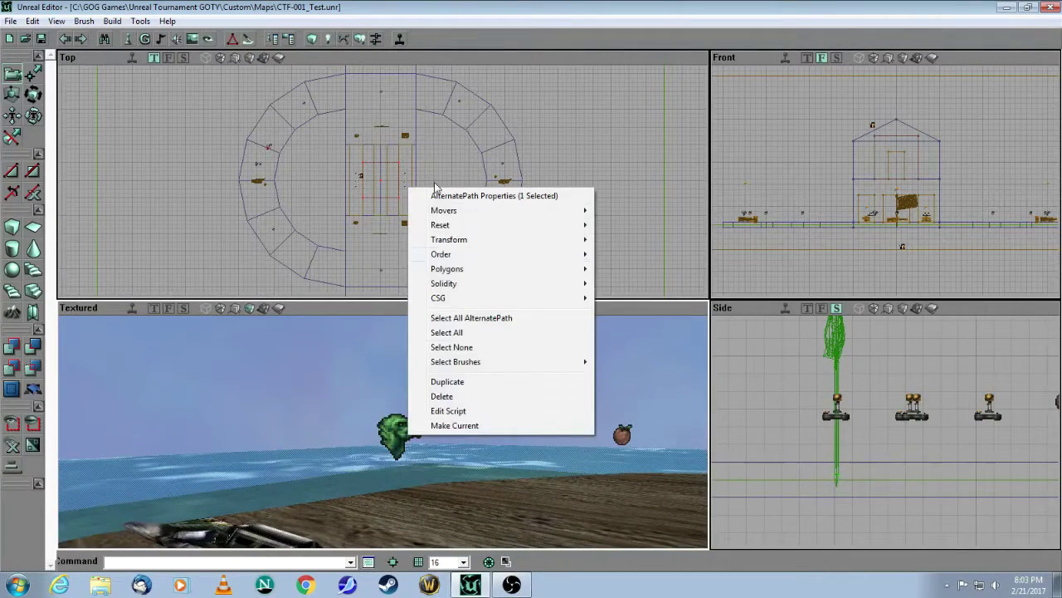
{"action": "left_click", "coordinate": [435, 198]}
{"action": "left_click", "coordinate": [441, 66]}
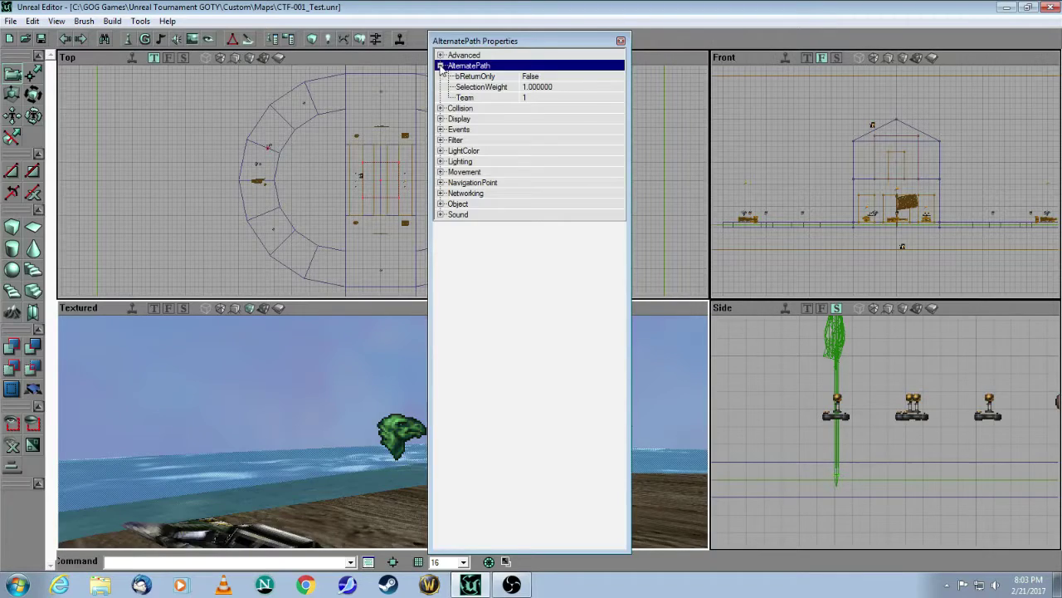
{"action": "left_click", "coordinate": [620, 41]}
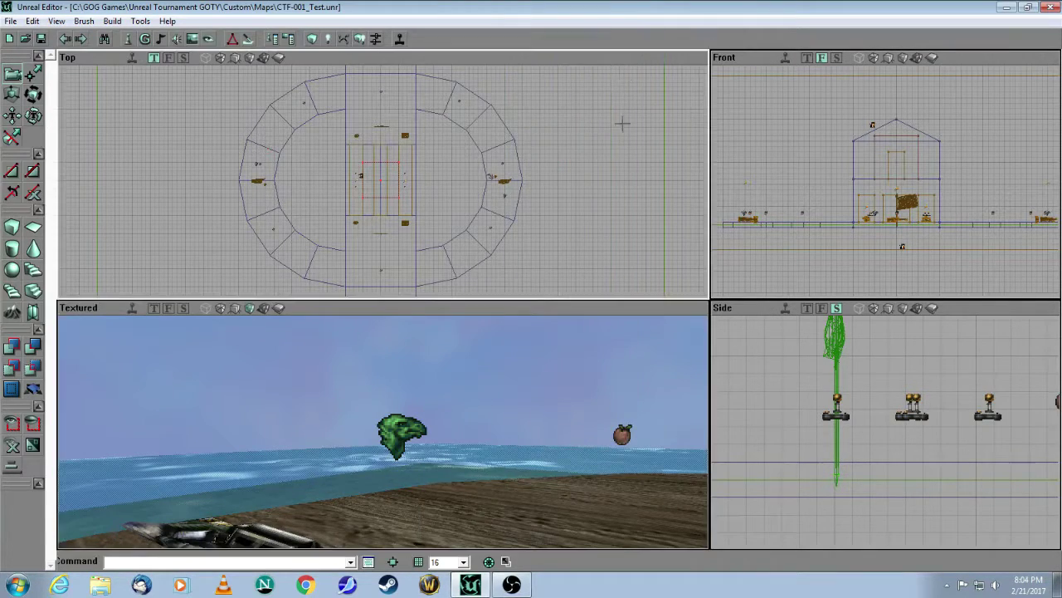
Step: Examine the DefensePoint and Ambushpoint settings of the DefensePoint actor next to the wooden wall, then close its properties
{"action": "left_click_drag", "start_coordinate": [548, 399], "coordinate": [776, 397]}
{"action": "mouse_move", "coordinate": [588, 359]}
{"action": "left_mouse_down"}
{"action": "mouse_move", "coordinate": [523, 358]}
{"action": "mouse_move", "coordinate": [540, 342]}
{"action": "mouse_move", "coordinate": [439, 365]}
{"action": "mouse_move", "coordinate": [398, 340]}
{"action": "mouse_move", "coordinate": [390, 390]}
{"action": "mouse_move", "coordinate": [448, 377]}
{"action": "mouse_move", "coordinate": [490, 352]}
{"action": "mouse_move", "coordinate": [539, 365]}
{"action": "mouse_move", "coordinate": [552, 390]}
{"action": "mouse_move", "coordinate": [535, 345]}
{"action": "mouse_move", "coordinate": [602, 357]}
{"action": "left_mouse_up"}
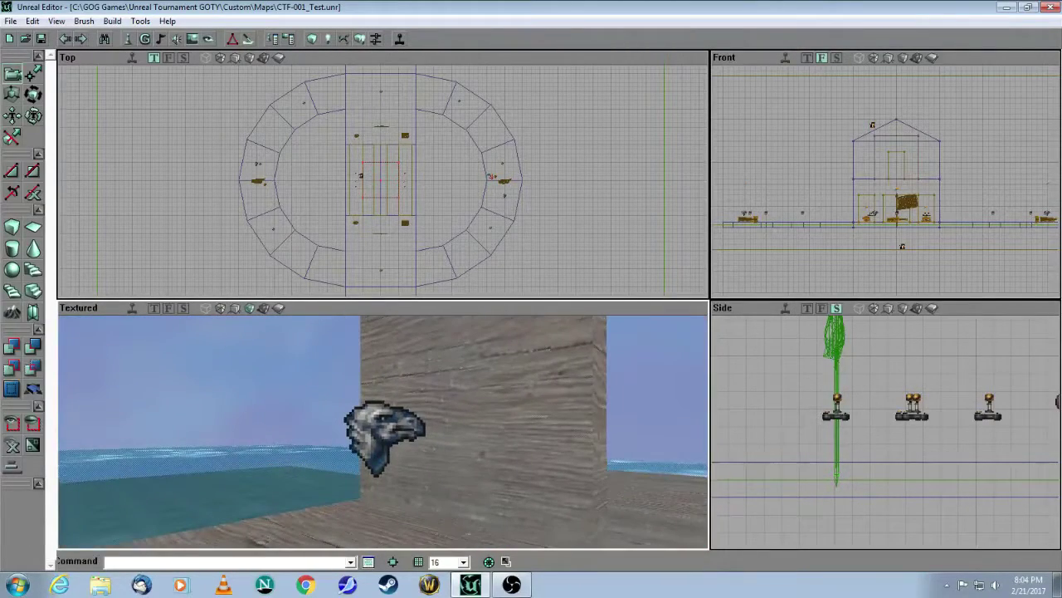
{"action": "right_click", "coordinate": [376, 437]}
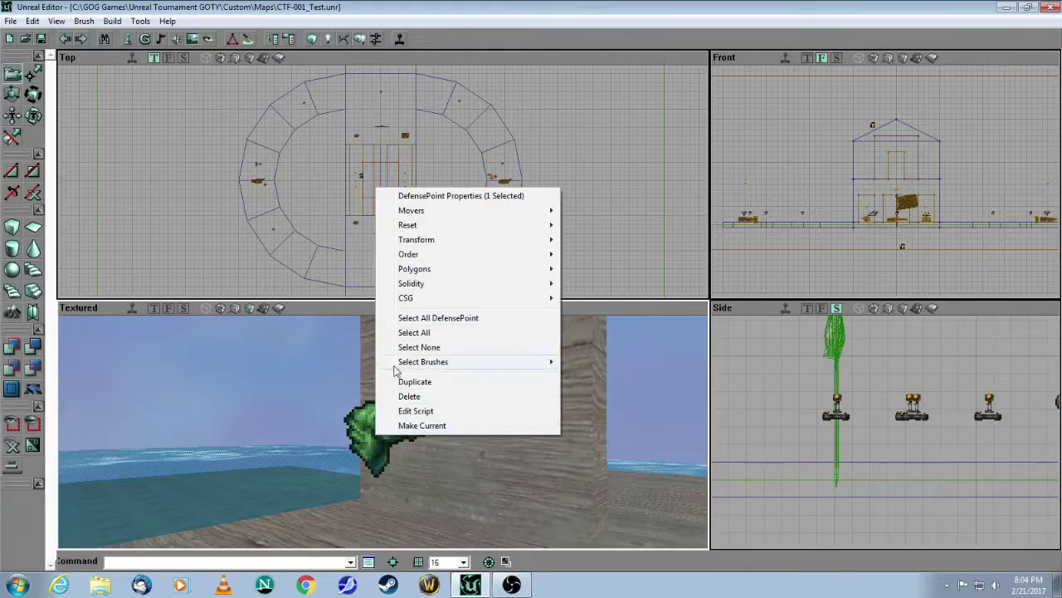
{"action": "left_click", "coordinate": [402, 197]}
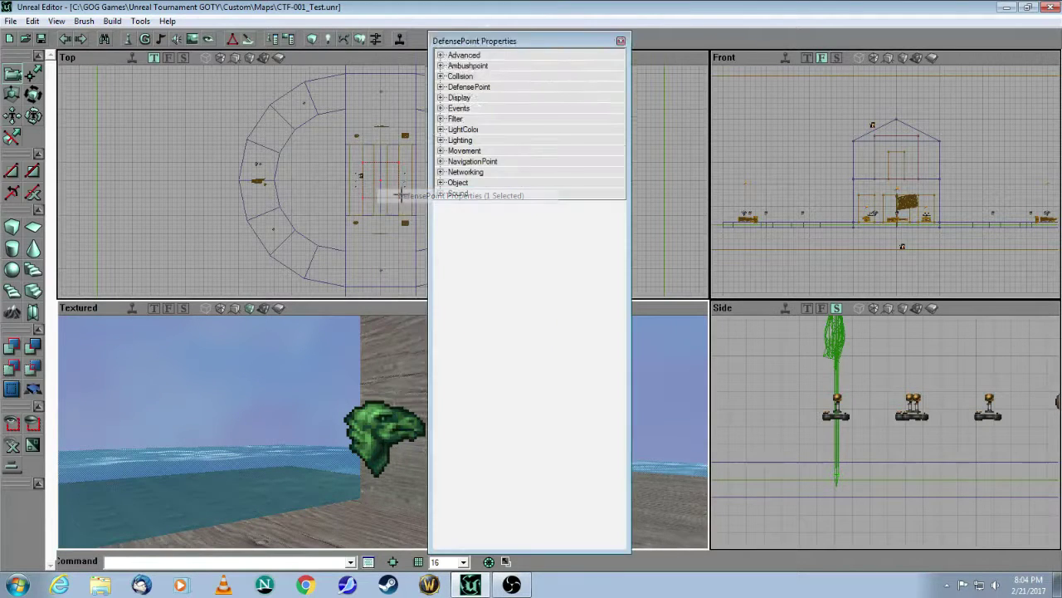
{"action": "left_click", "coordinate": [442, 88]}
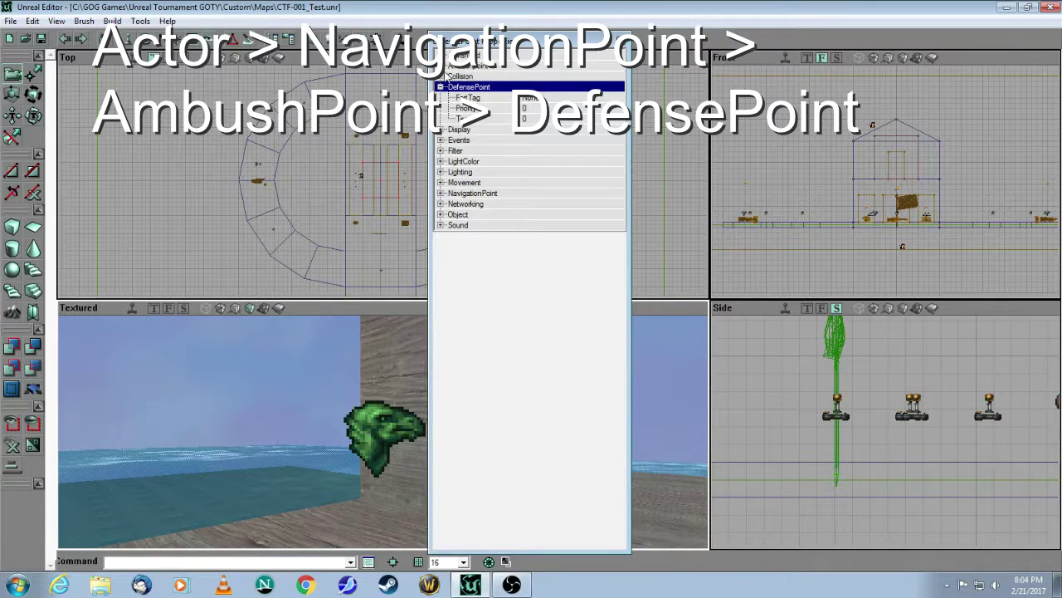
{"action": "left_click", "coordinate": [442, 67]}
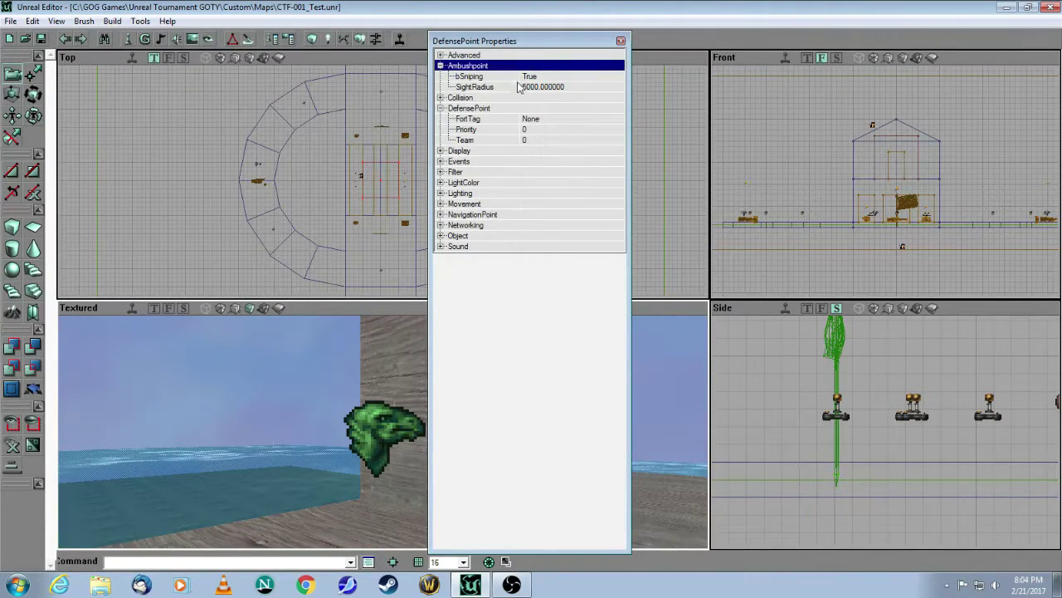
{"action": "left_click", "coordinate": [621, 43]}
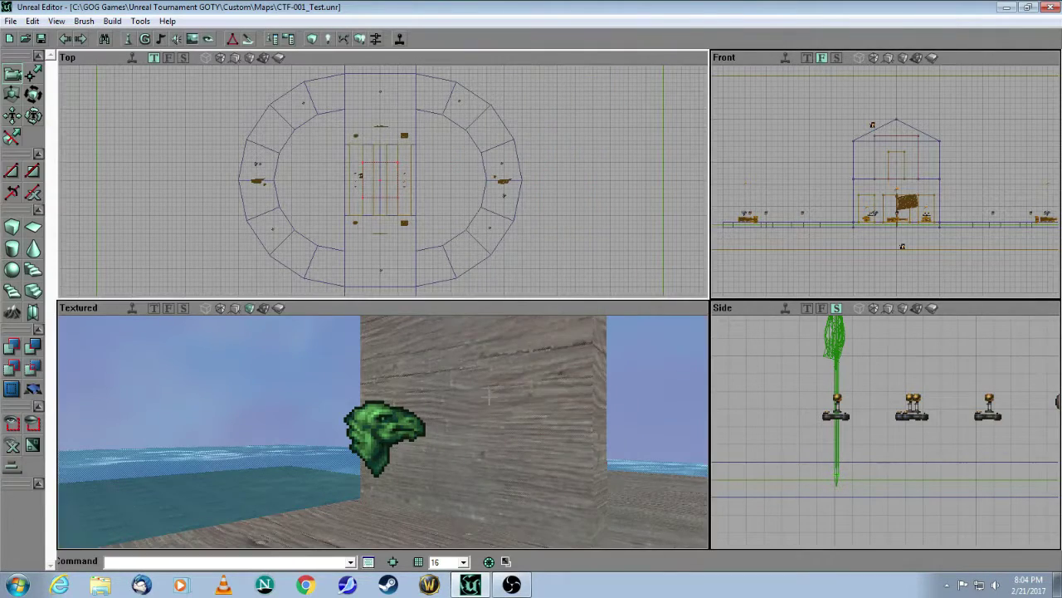
Step: Choose the DistanceViewTrigger class under Triggers in the actor class browser, then close the browser
{"action": "left_click_drag", "start_coordinate": [382, 431], "coordinate": [377, 398]}
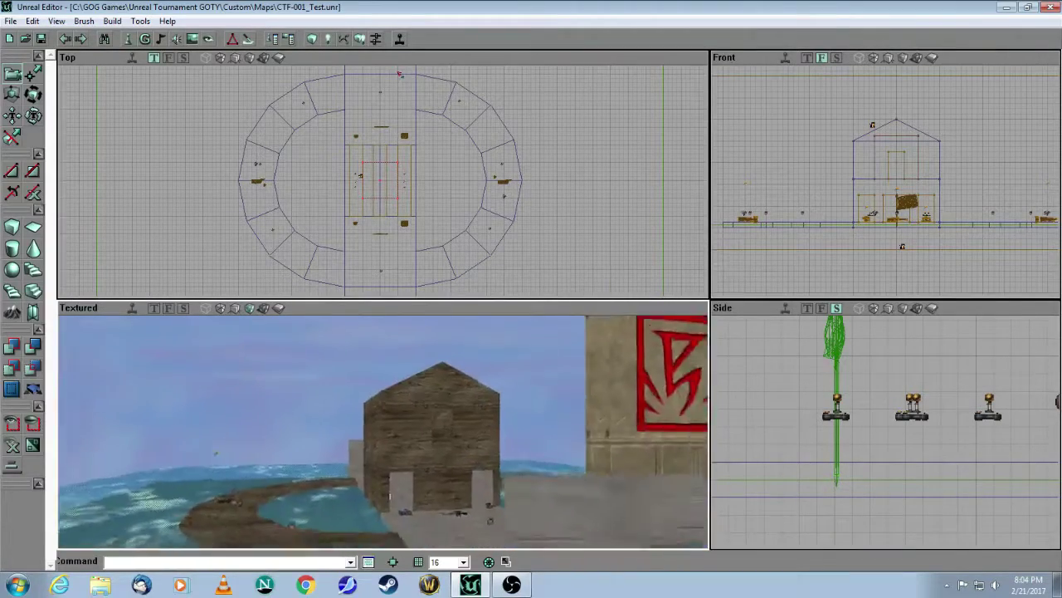
{"action": "left_click_drag", "start_coordinate": [382, 431], "coordinate": [448, 414]}
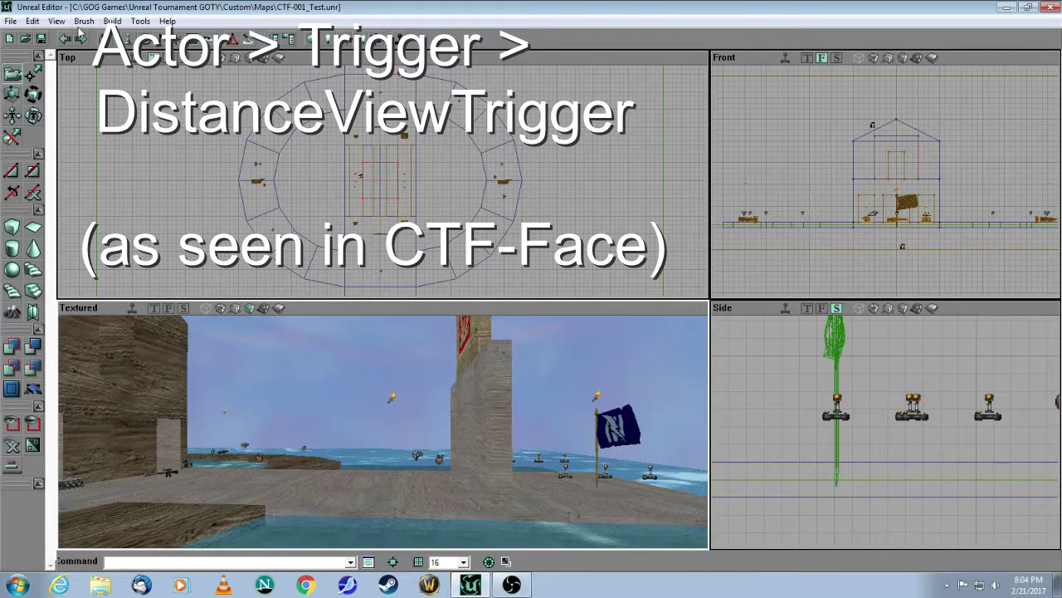
{"action": "left_click", "coordinate": [127, 39]}
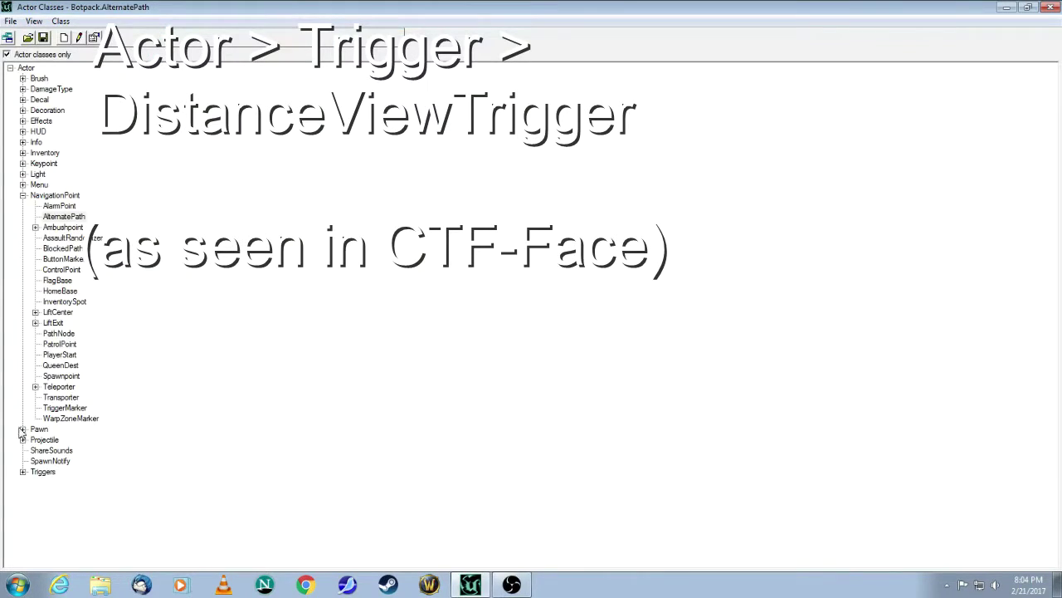
{"action": "left_click", "coordinate": [24, 472]}
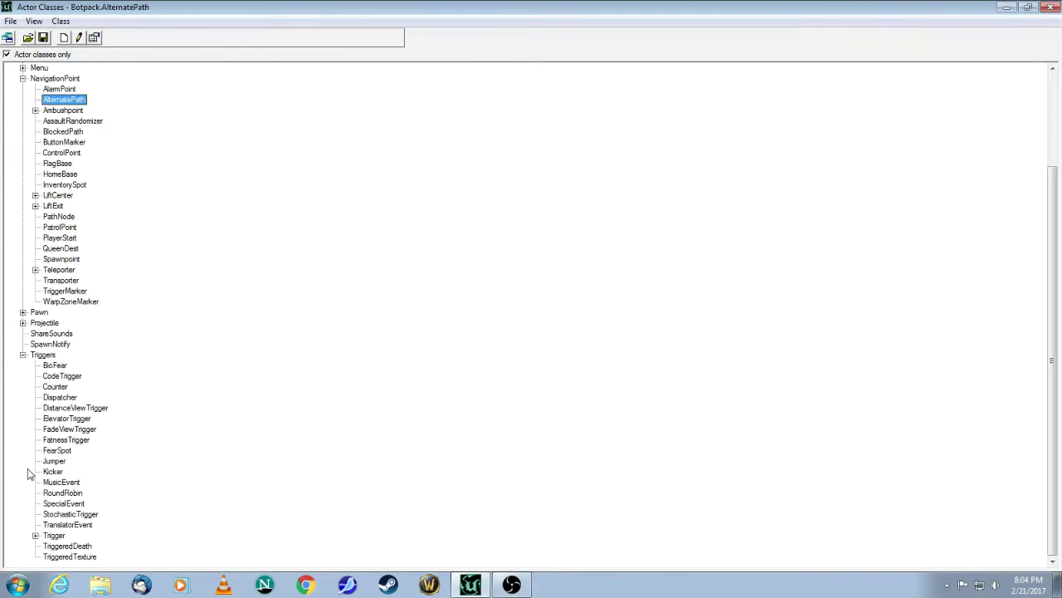
{"action": "left_click", "coordinate": [60, 410]}
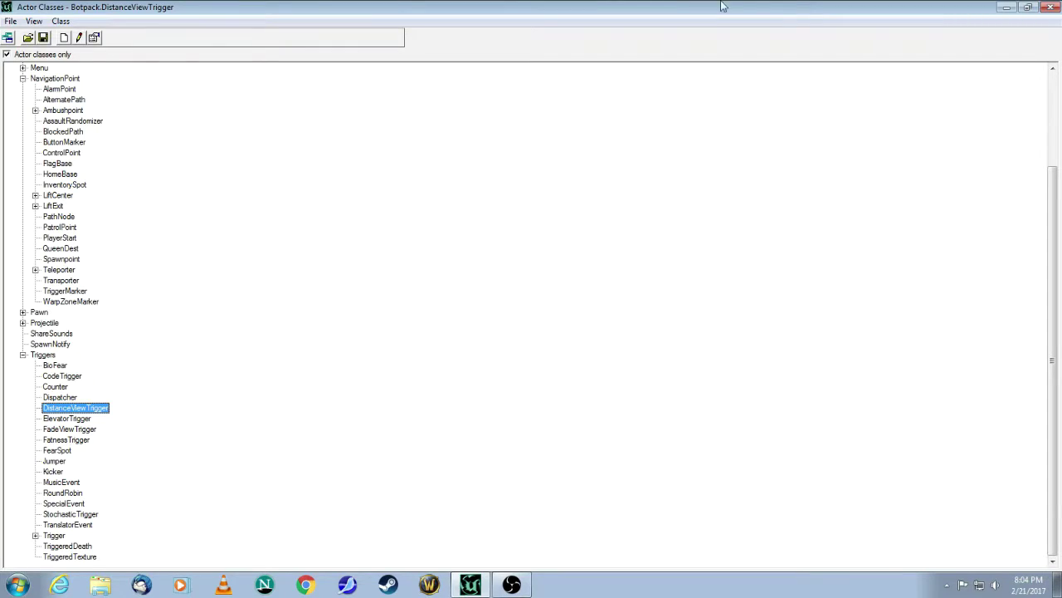
{"action": "left_click", "coordinate": [1048, 7]}
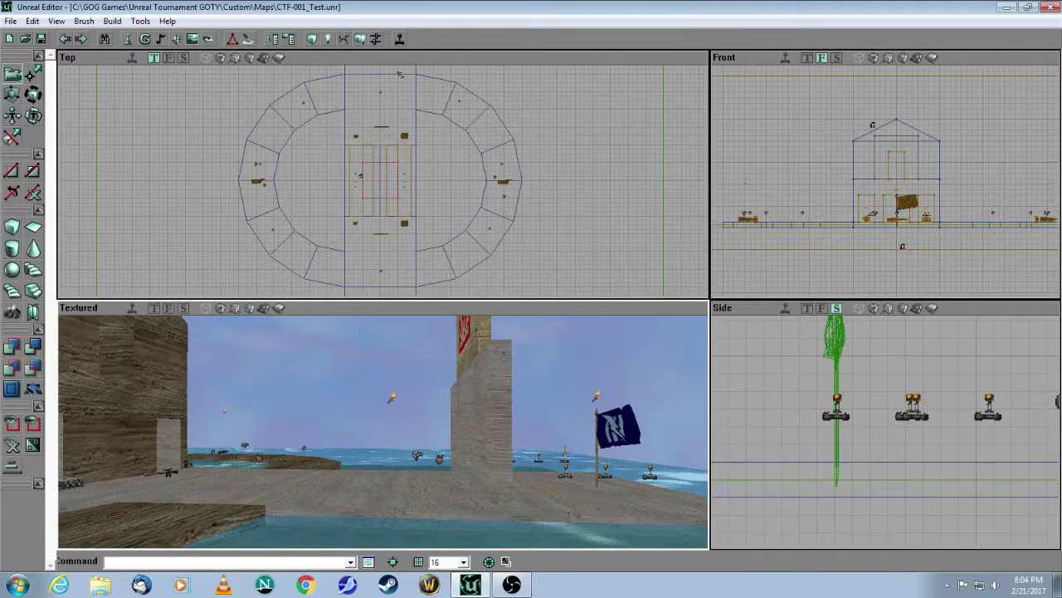
Step: Rebuild the entire map and play it to watch the bots compete for the flags
{"action": "left_click_drag", "start_coordinate": [383, 431], "coordinate": [357, 447]}
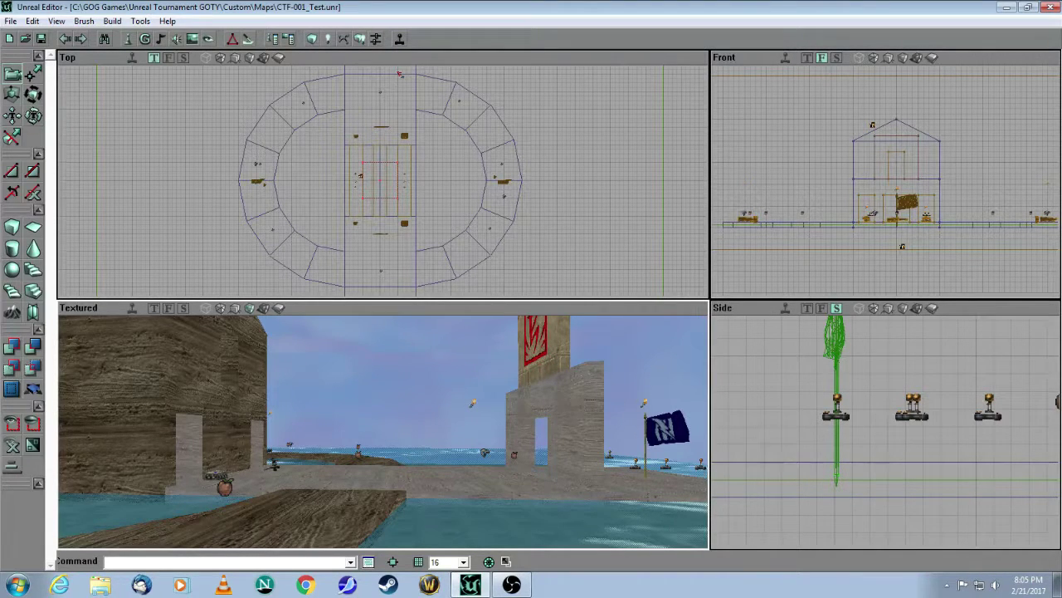
{"action": "left_click", "coordinate": [591, 260]}
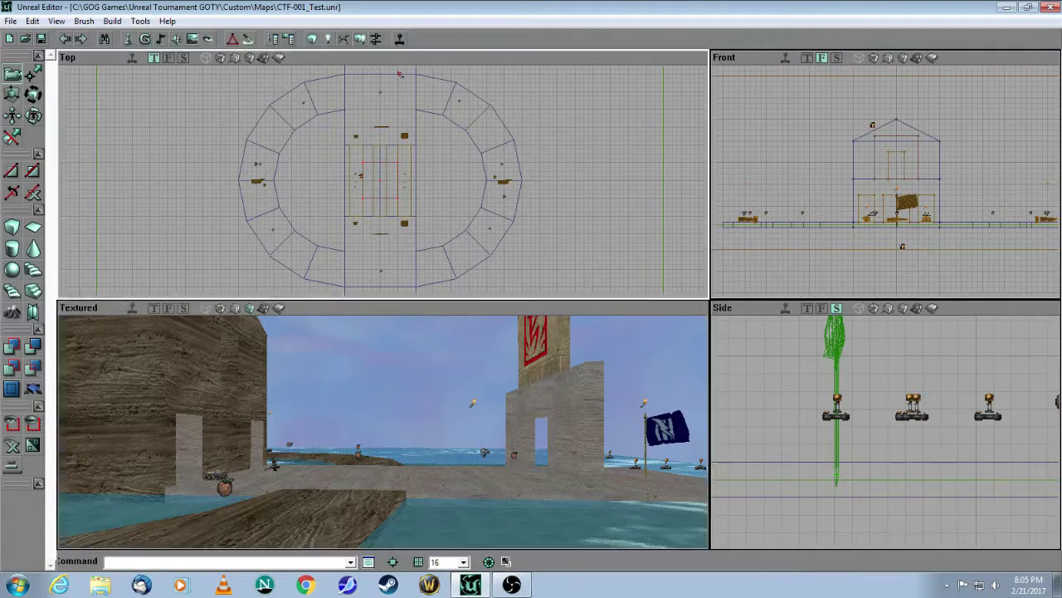
{"action": "left_click_drag", "start_coordinate": [590, 340], "coordinate": [590, 369]}
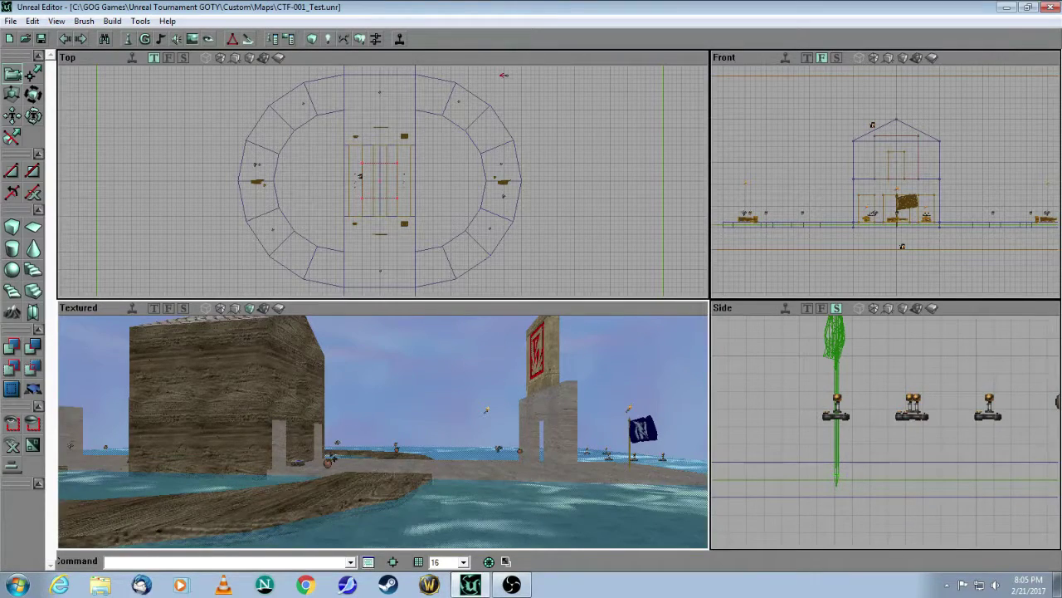
{"action": "left_click", "coordinate": [608, 222]}
{"action": "left_click_drag", "start_coordinate": [606, 352], "coordinate": [595, 372]}
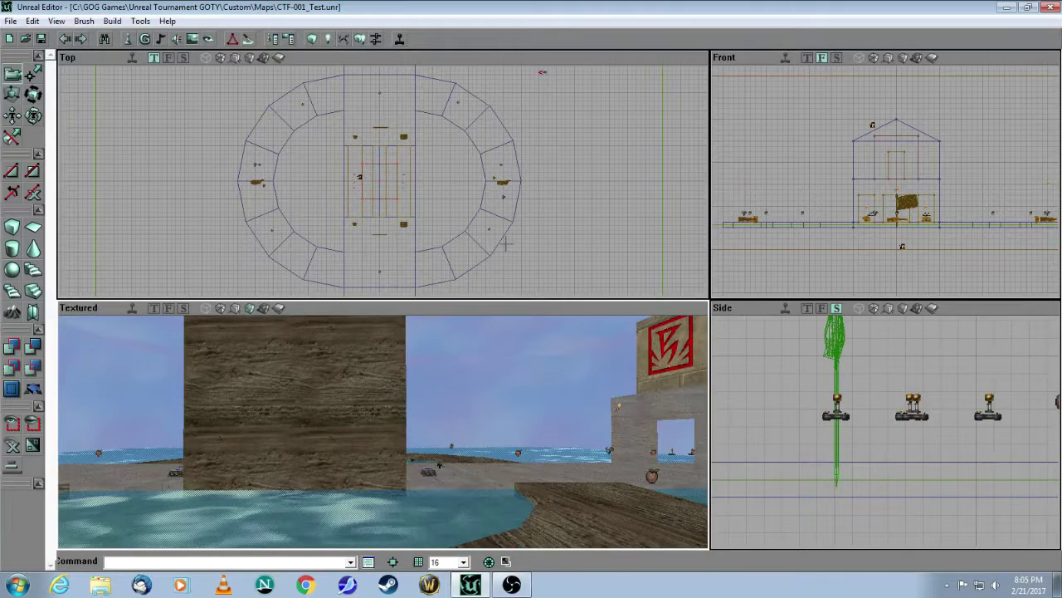
{"action": "left_click", "coordinate": [361, 39]}
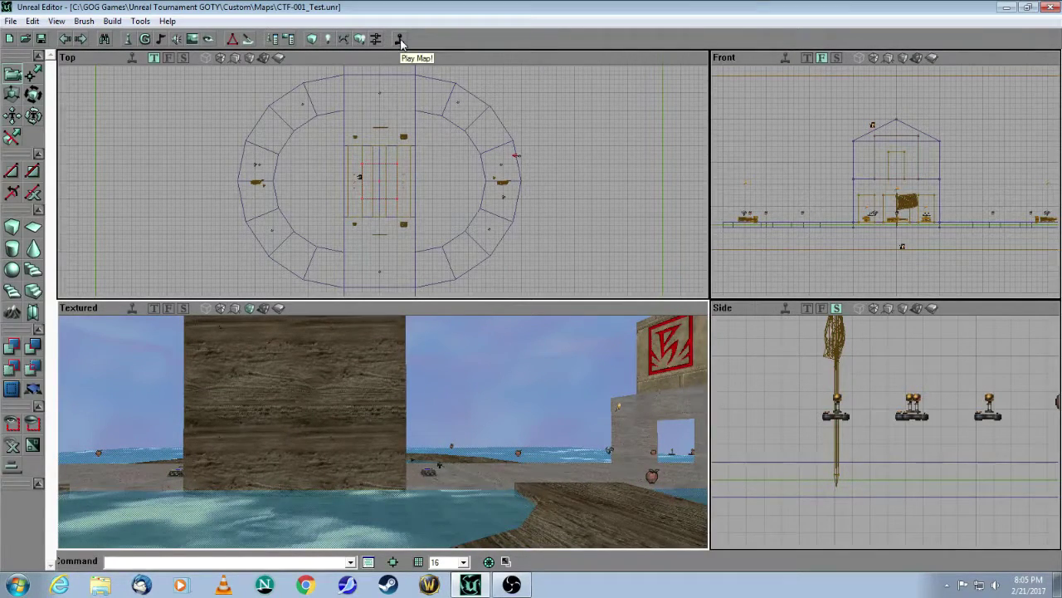
{"action": "left_click", "coordinate": [399, 40]}
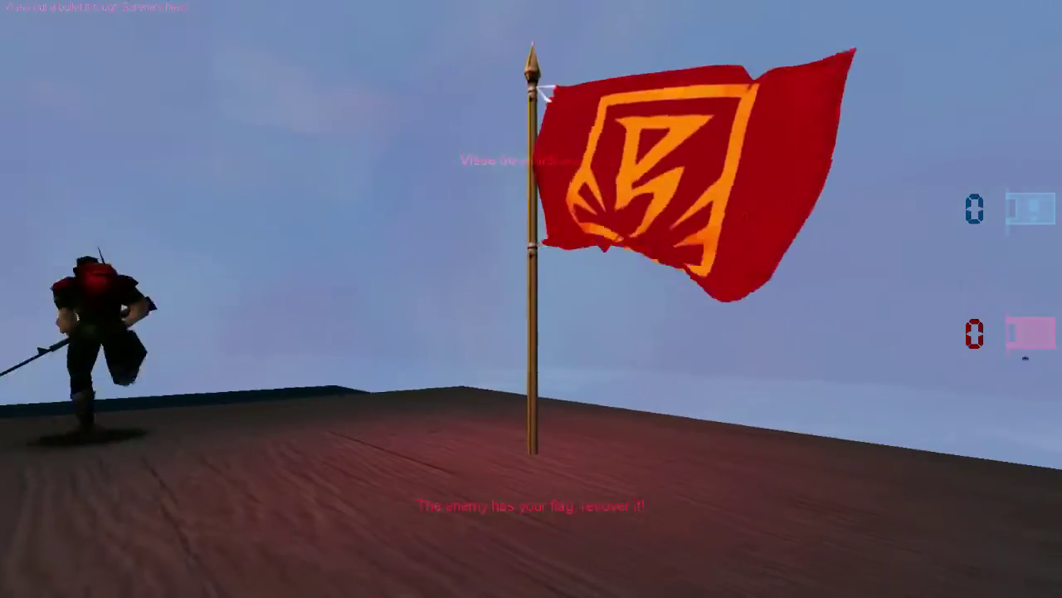
{"action": "key", "text": "s"}
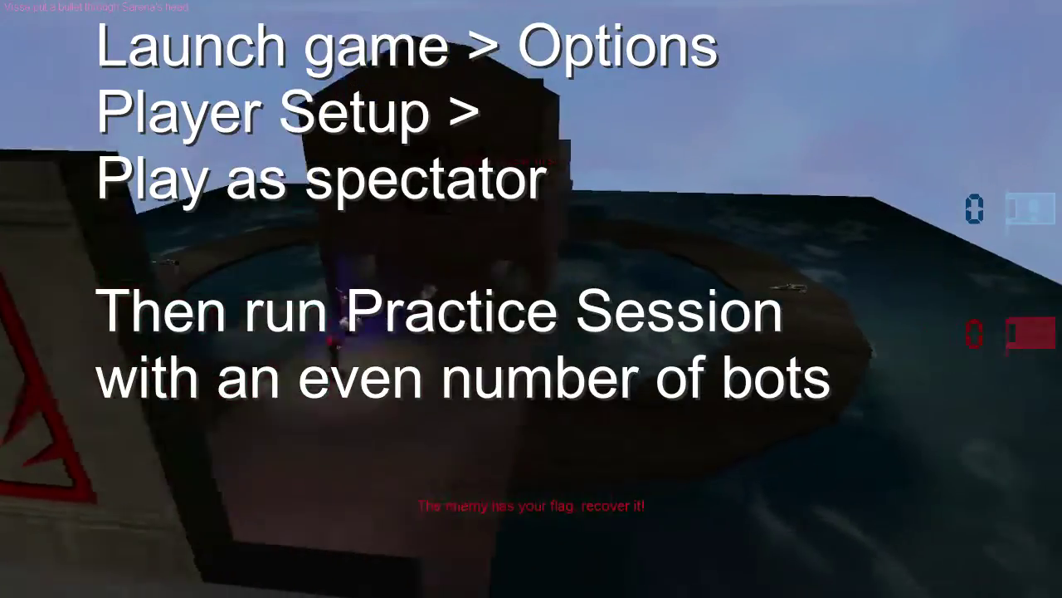